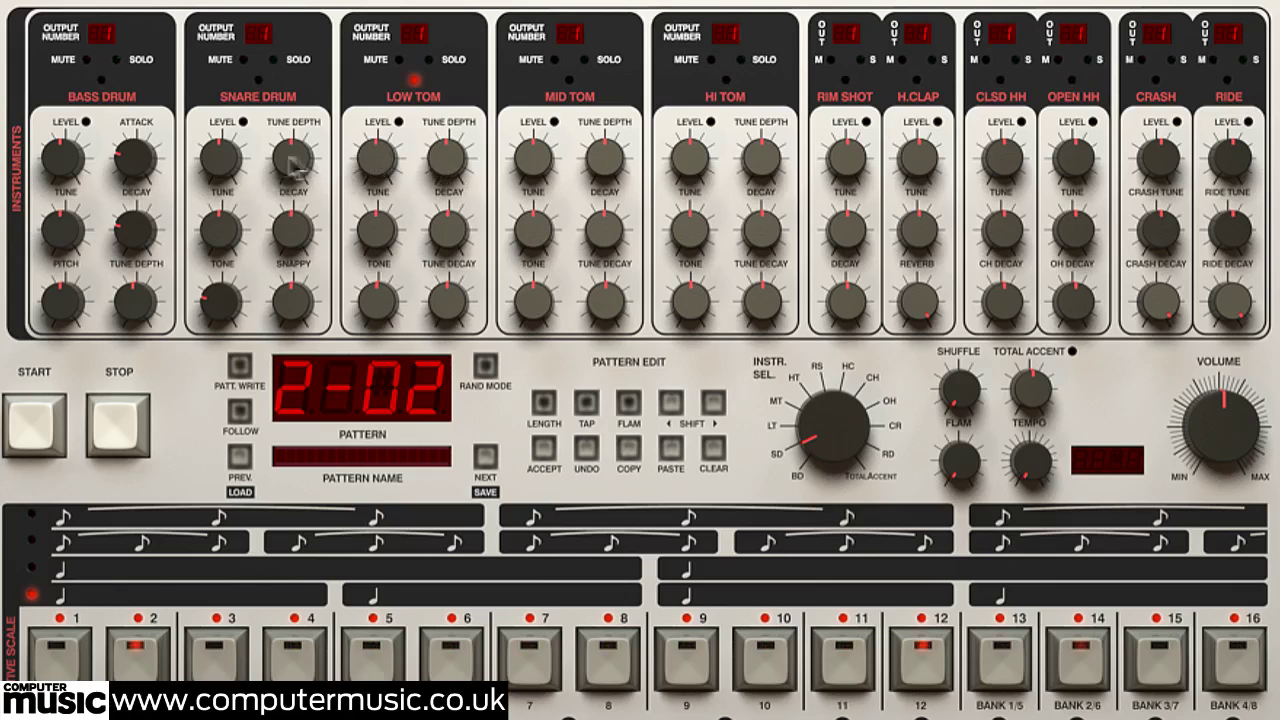
Step: Try the bass drum's level higher and return it to centre, and raise its decay to about two o'clock
drag(58, 168, 78, 72)
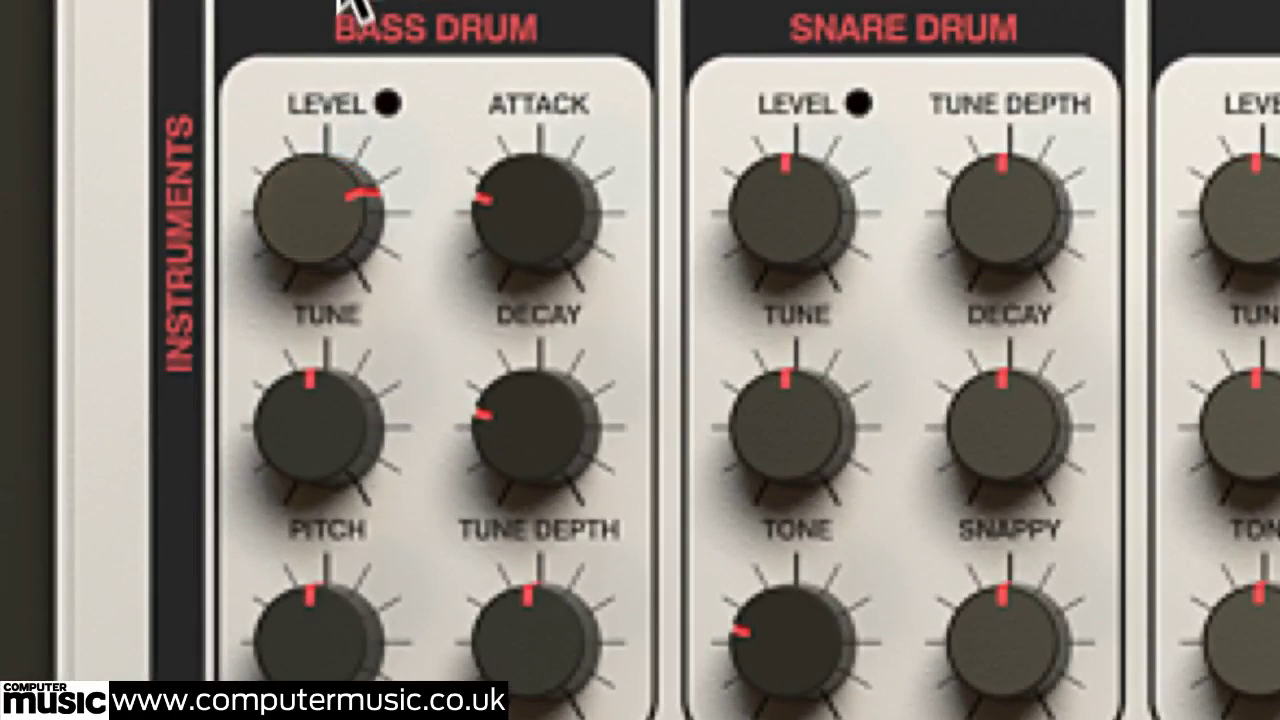
drag(436, 2, 455, 680)
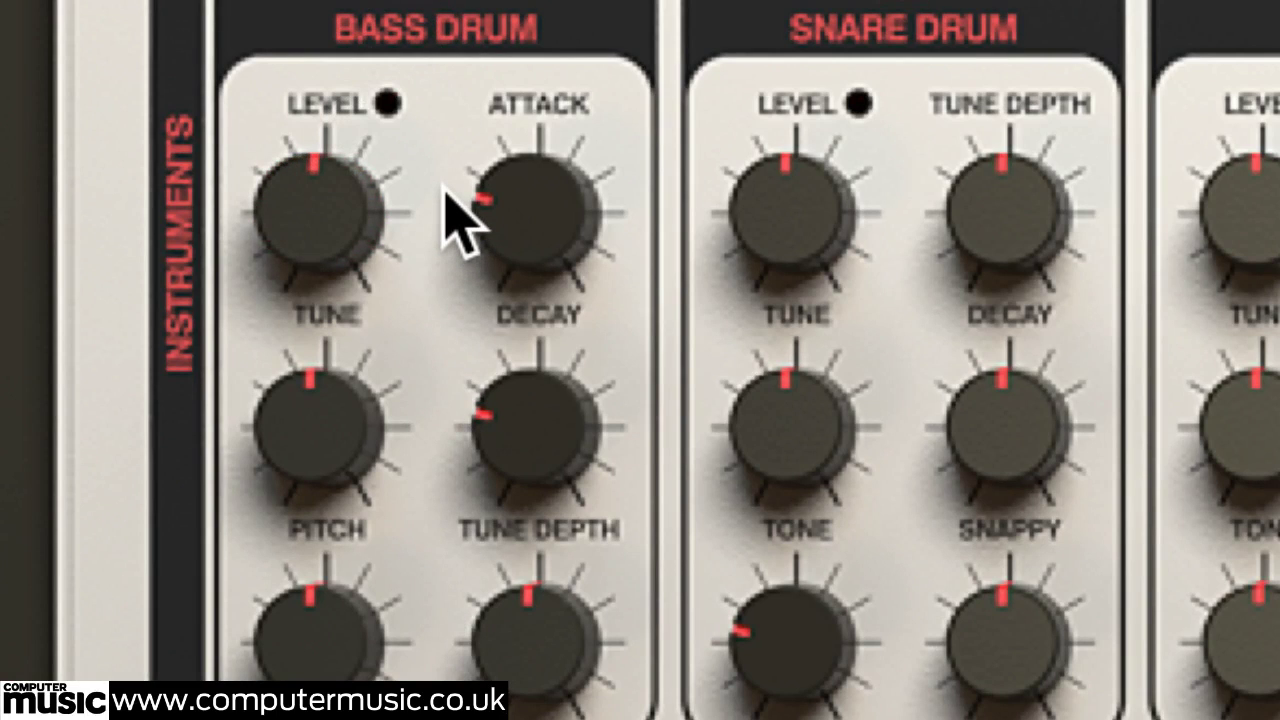
drag(787, 208, 896, 2)
drag(537, 457, 605, 2)
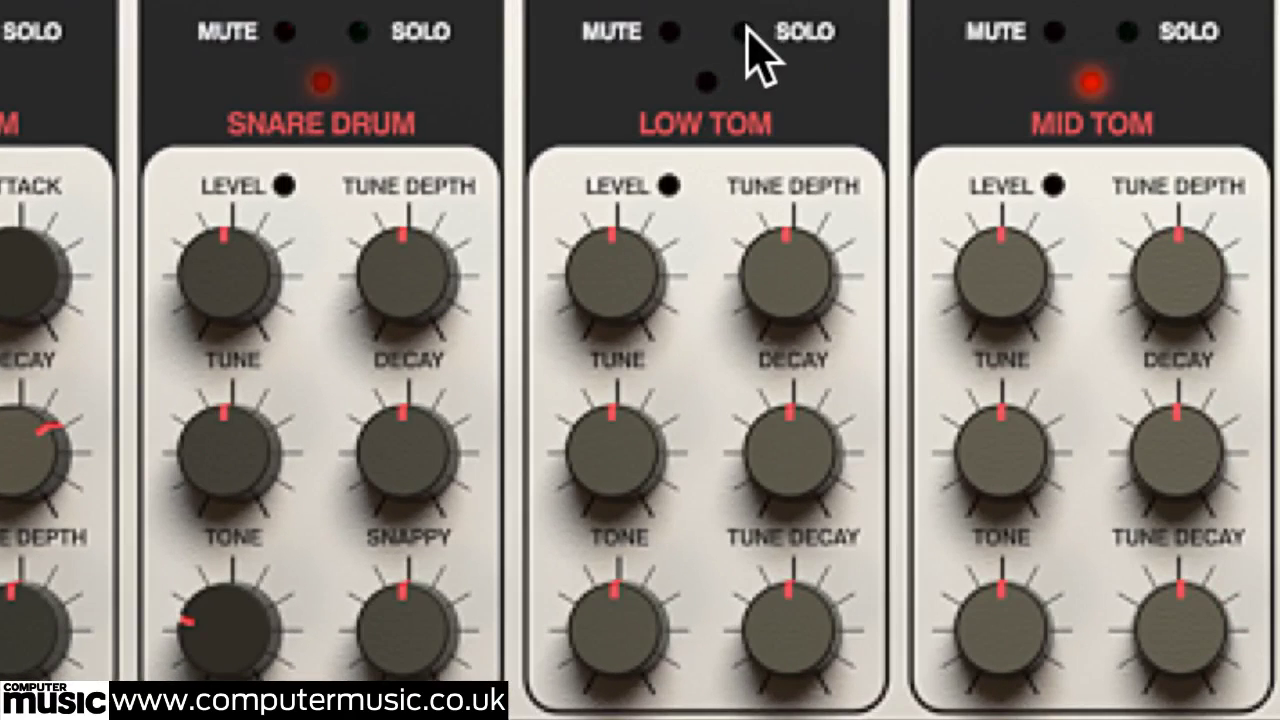
Step: Solo the low tom, sweep its decay from maximum to minimum, set it just past twelve o'clock, and end the solo
click(745, 32)
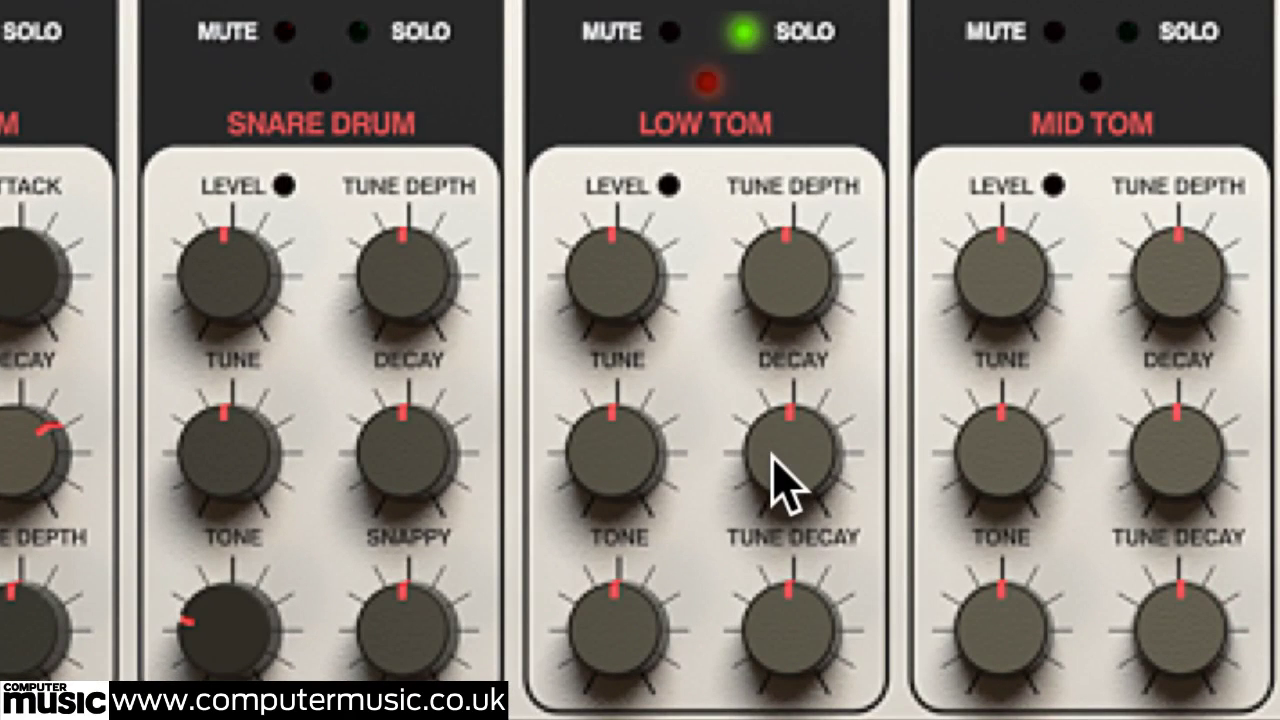
drag(778, 485, 814, 51)
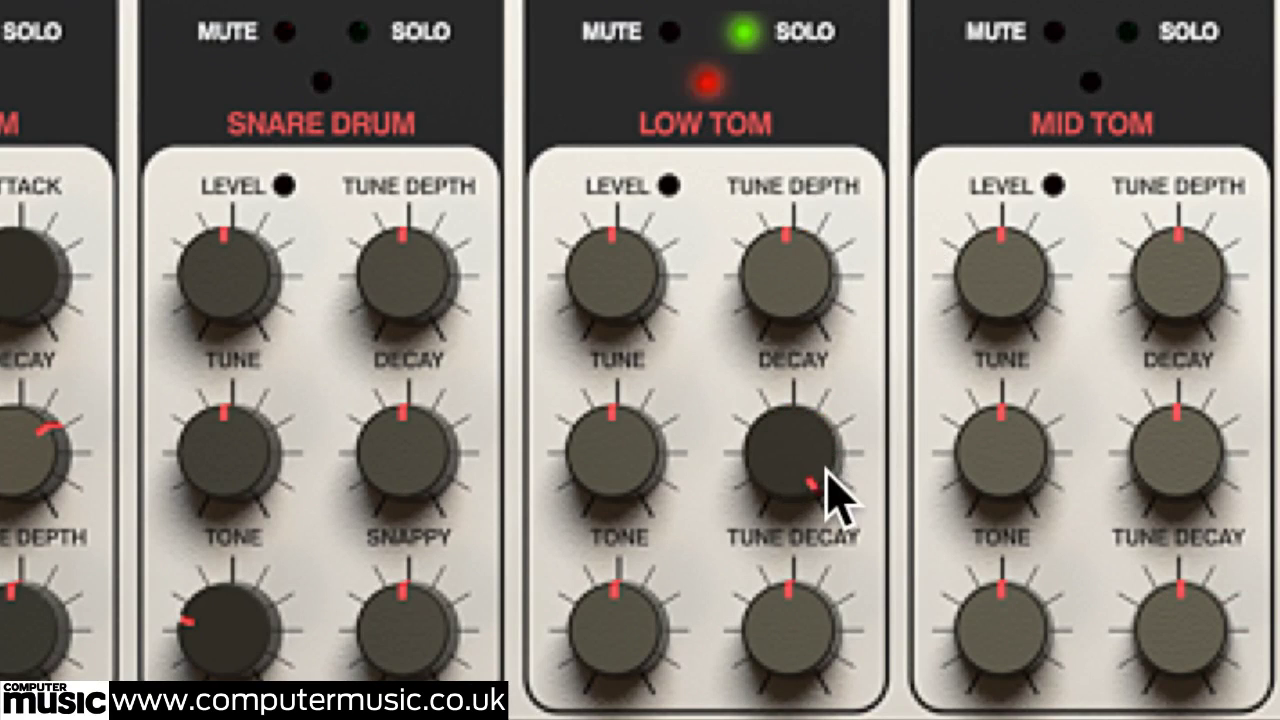
drag(806, 471, 810, 719)
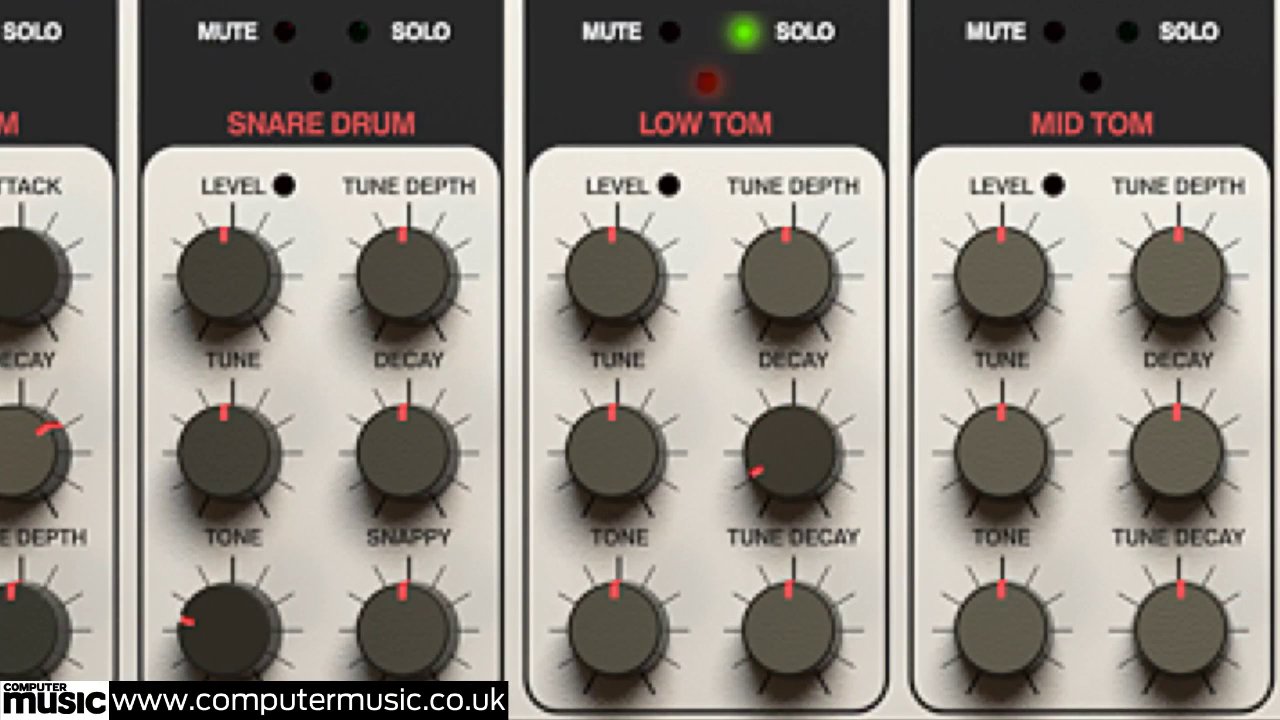
drag(778, 540, 851, 51)
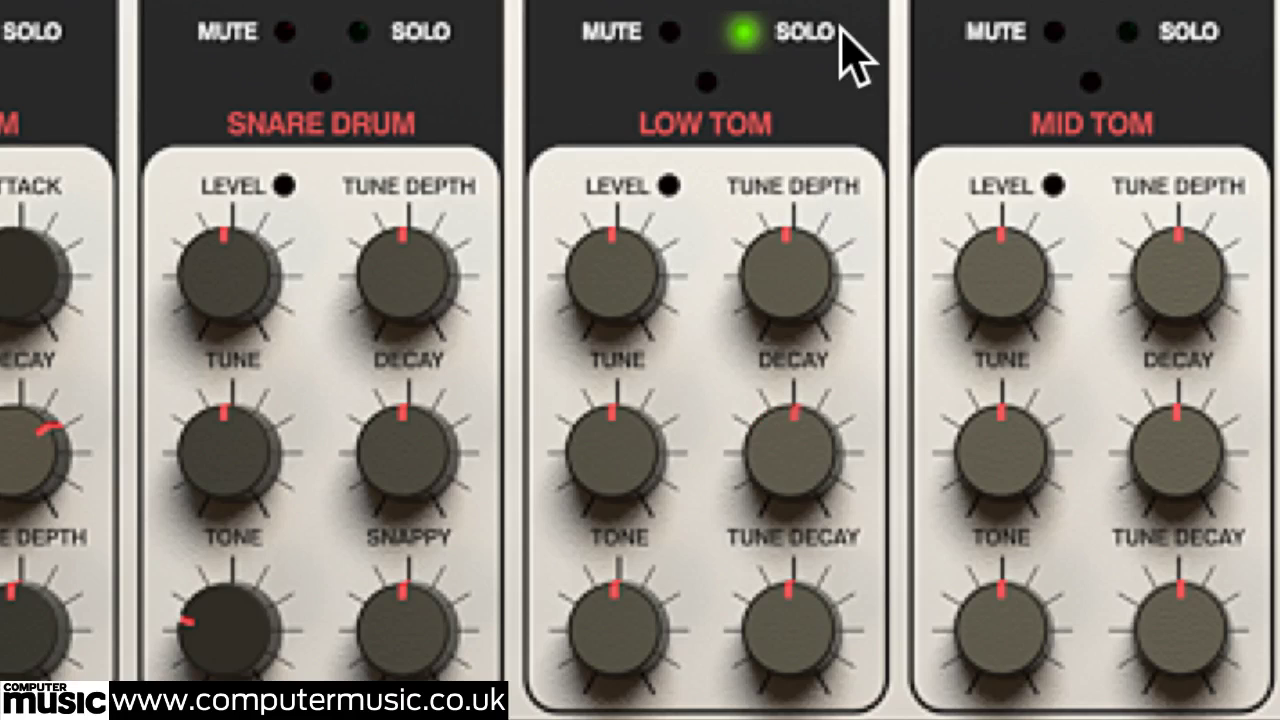
click(745, 25)
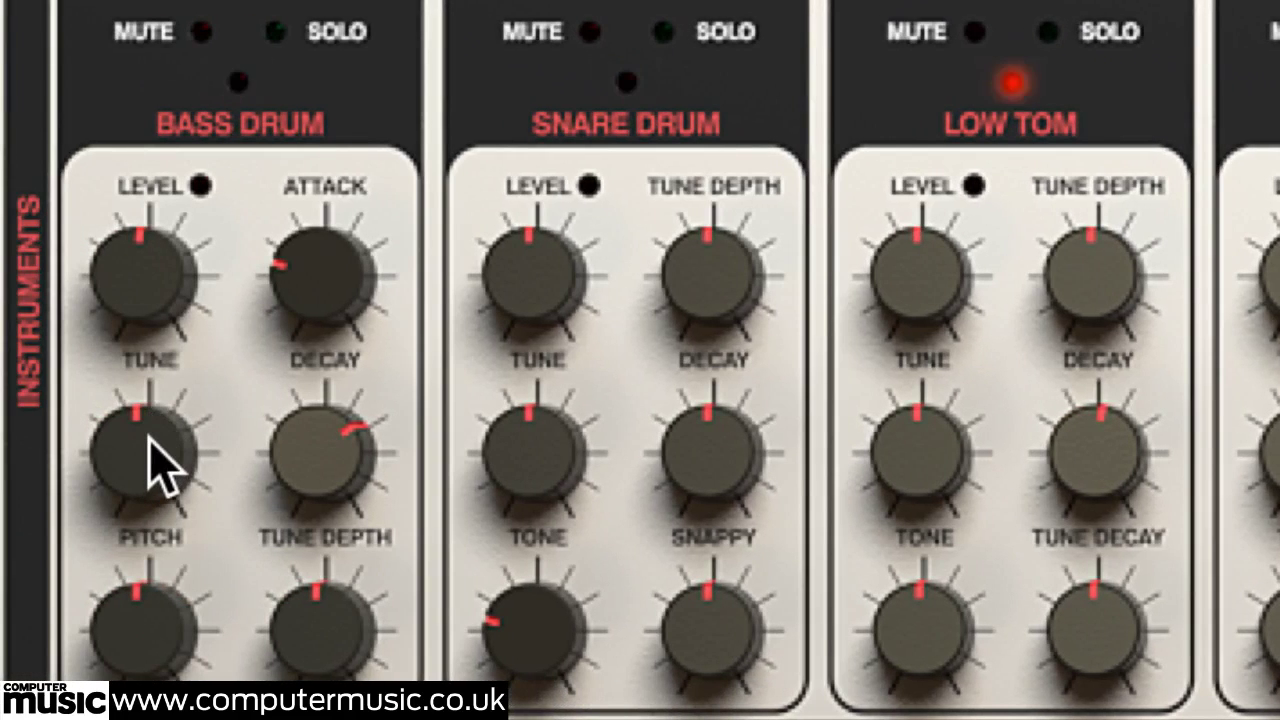
Step: Solo the bass drum and sweep its tune, leaving it slightly above twelve o'clock
click(276, 31)
drag(141, 460, 180, 2)
drag(200, 486, 202, 540)
drag(141, 456, 141, 510)
drag(220, 719, 228, 610)
Step: Solo the snare drum, try its tune at about three o'clock, return it to just past centre, and clear the bass and snare solos
click(664, 32)
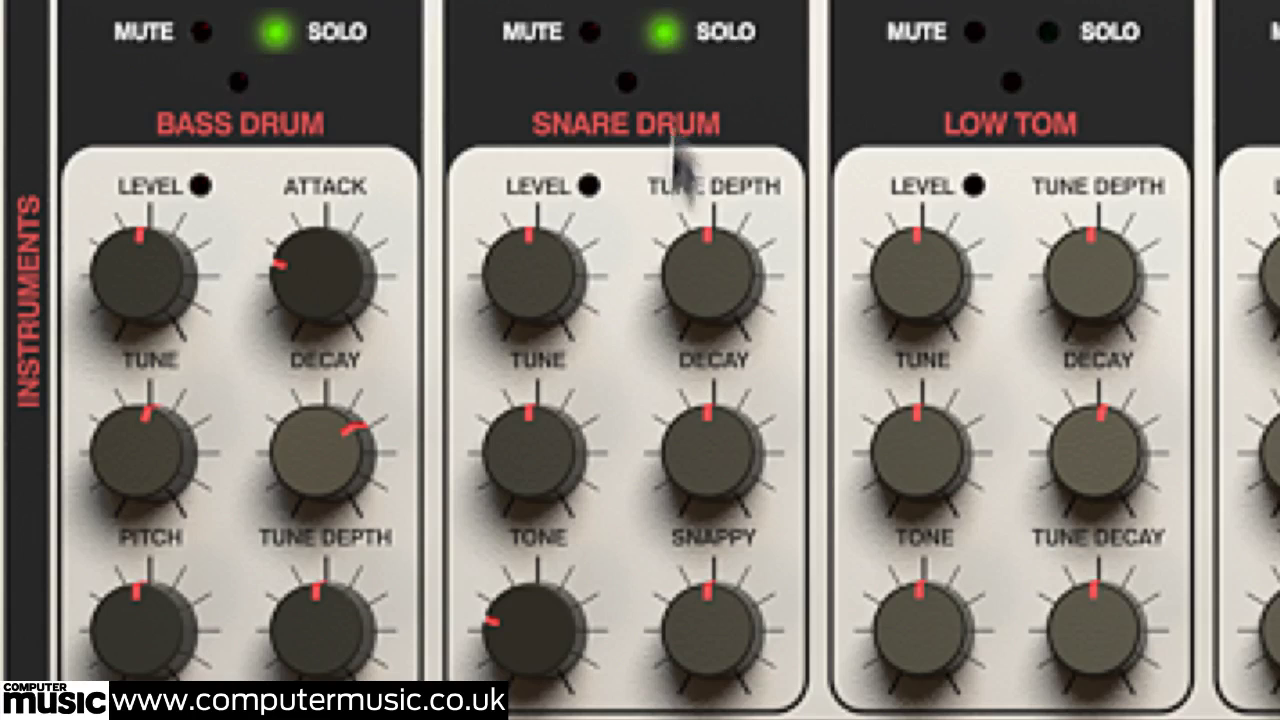
drag(546, 463, 580, 200)
click(275, 32)
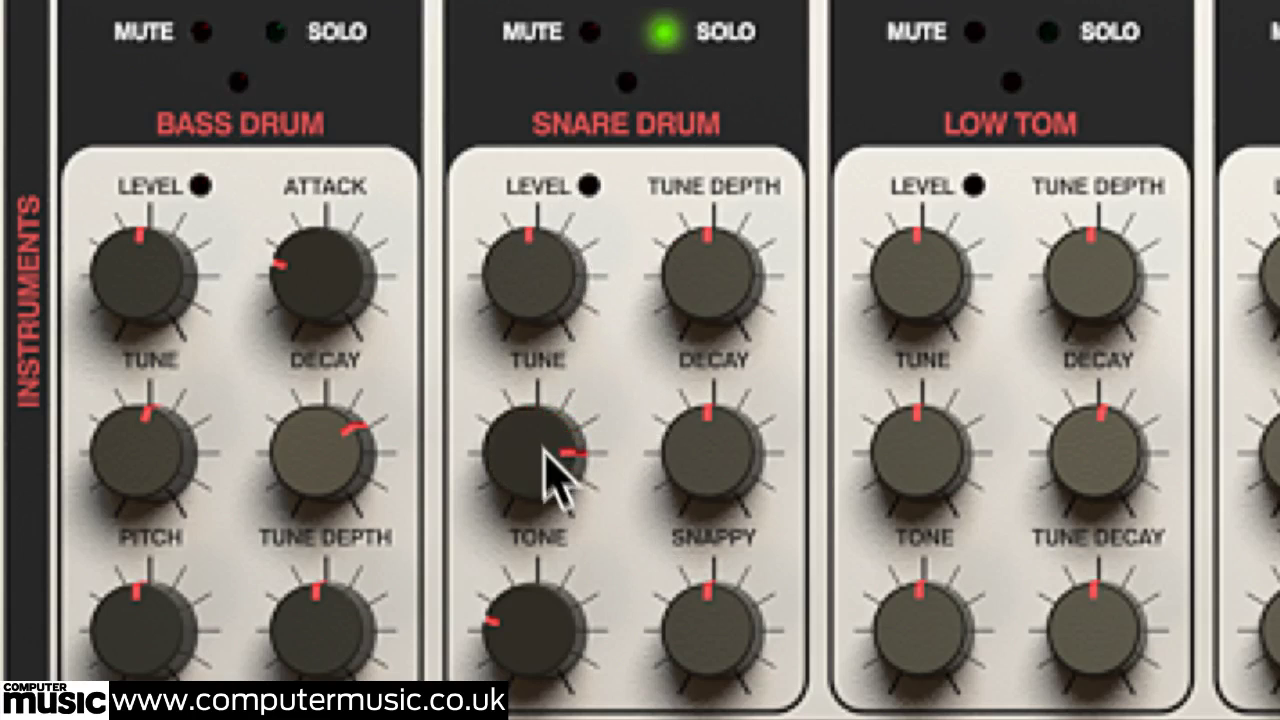
drag(537, 466, 573, 707)
click(657, 27)
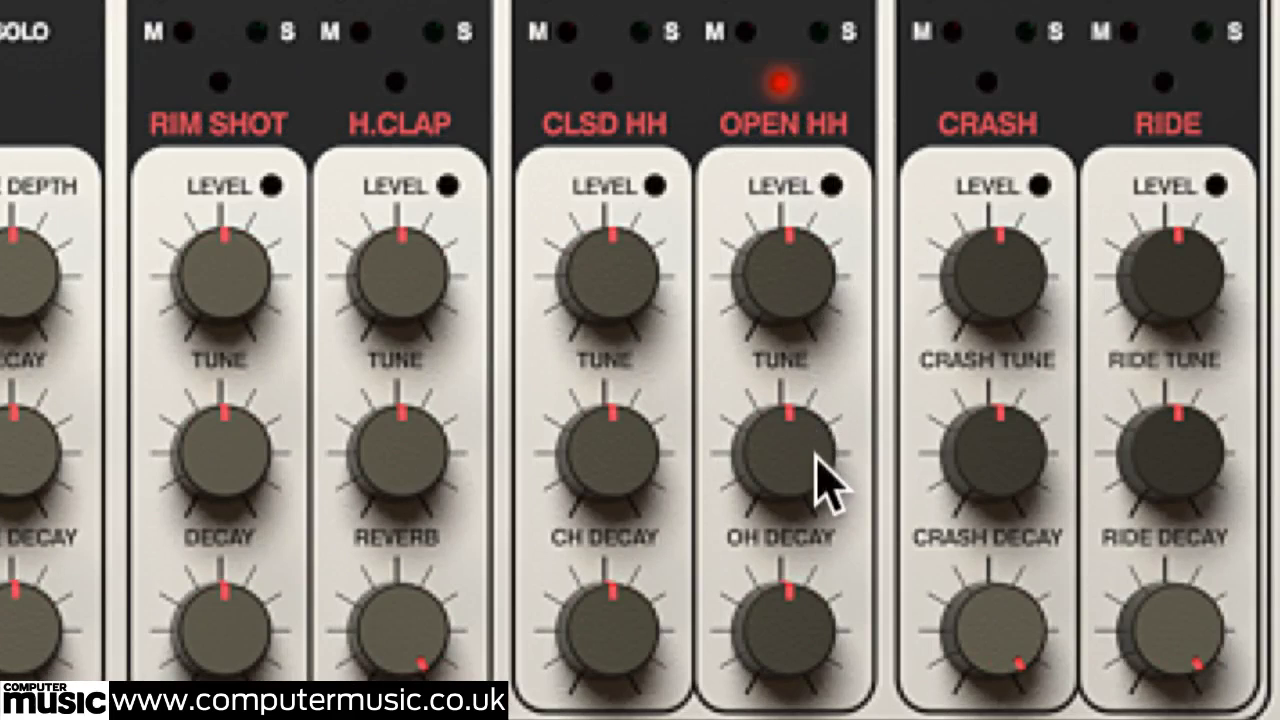
Step: Vary the open hi-hat's tune, and solo the bass drum to vary its pitch
drag(806, 471, 840, 330)
mouse_move(837, 443)
mouse_down()
mouse_move(815, 590)
mouse_move(846, 428)
mouse_up()
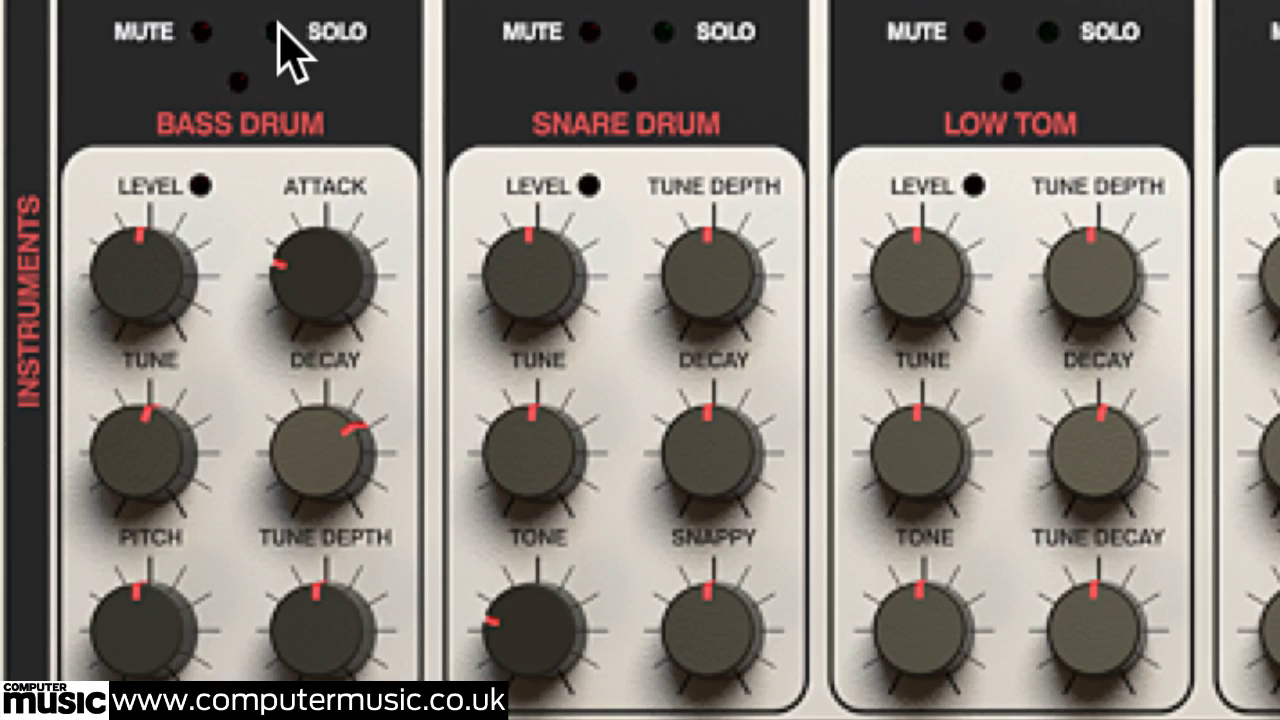
click(277, 28)
drag(129, 651, 214, 622)
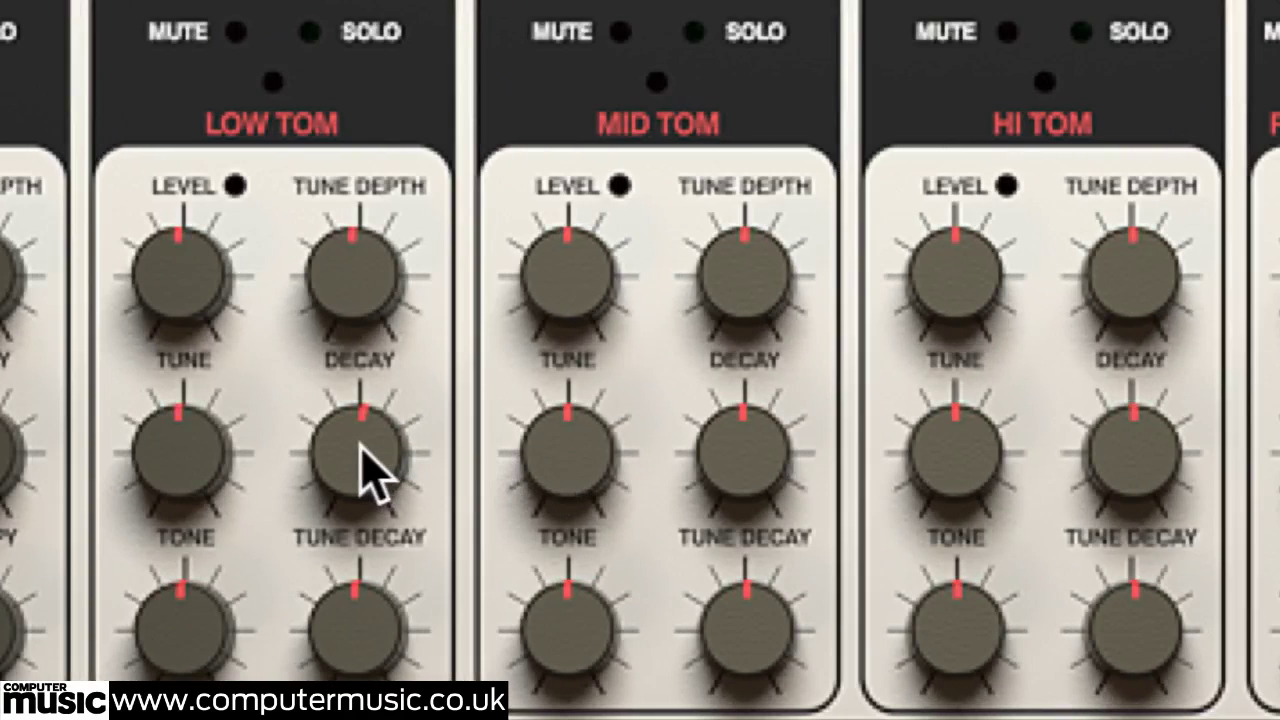
Step: Solo all three toms and set tune decay to about nine o'clock on low, three o'clock on mid and four o'clock on hi
click(309, 30)
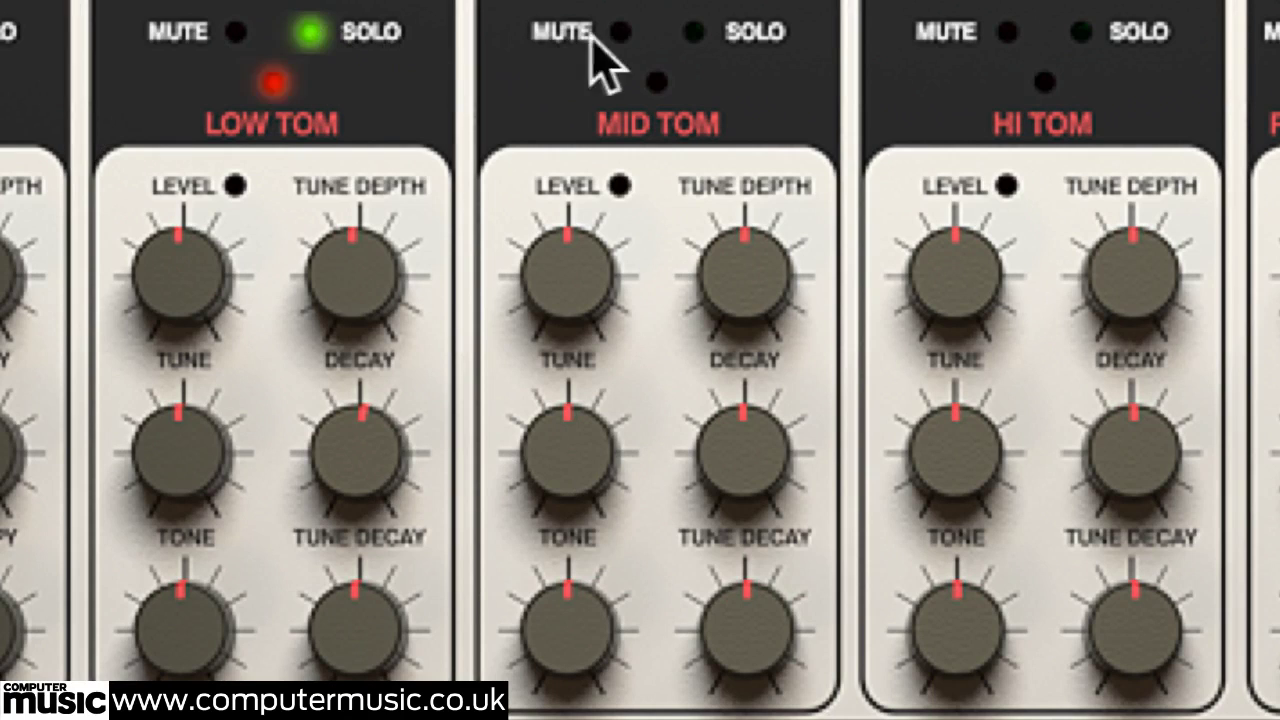
click(692, 32)
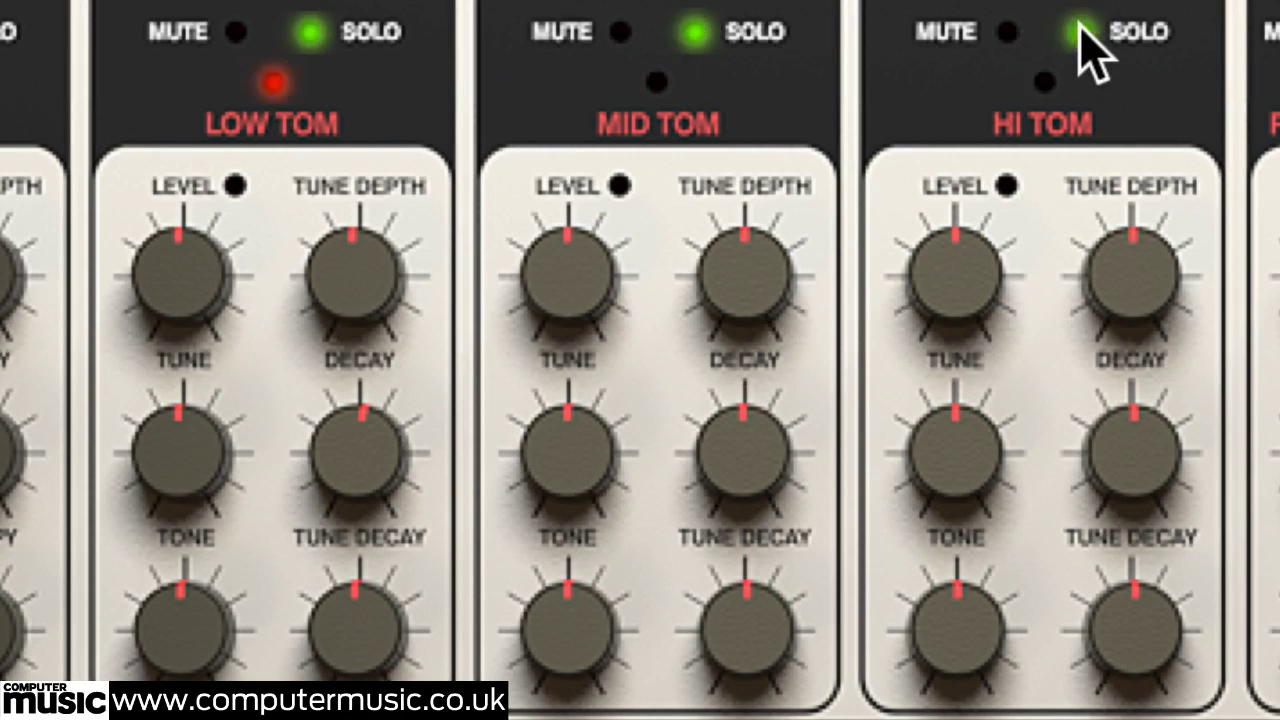
drag(355, 655, 423, 451)
drag(748, 655, 748, 712)
drag(1145, 638, 1200, 315)
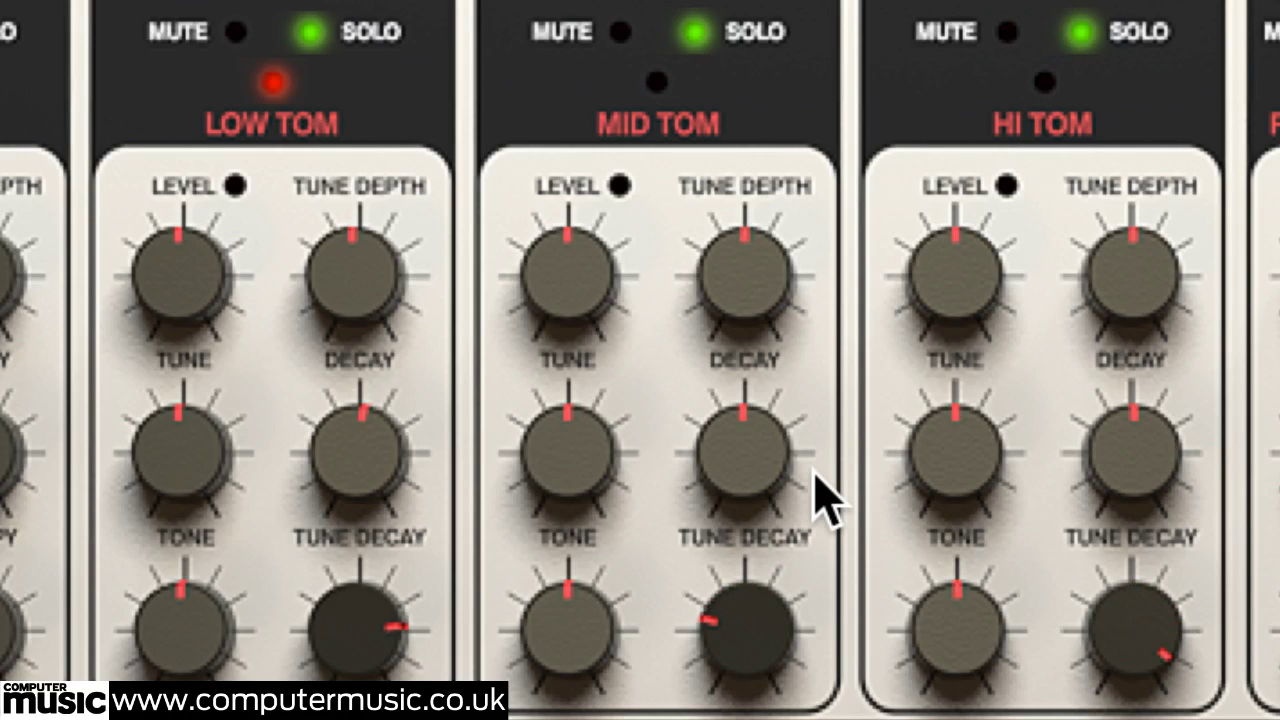
drag(357, 634, 357, 705)
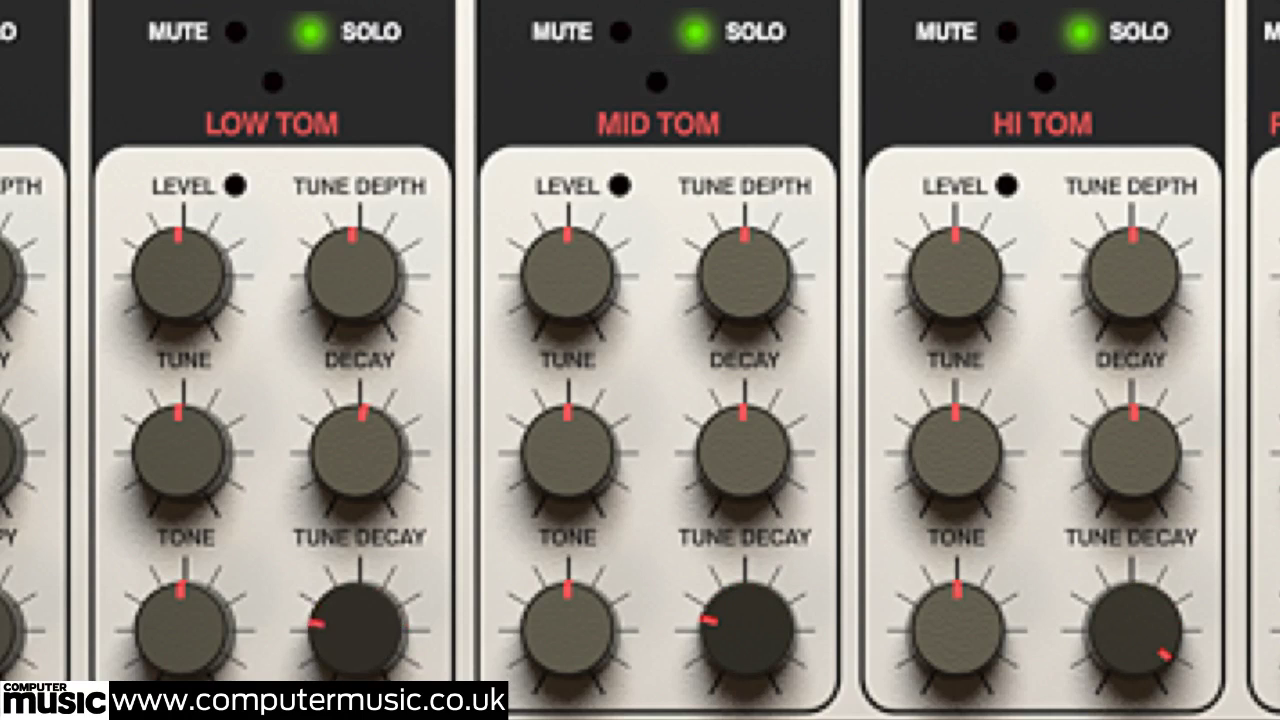
drag(683, 700, 871, 214)
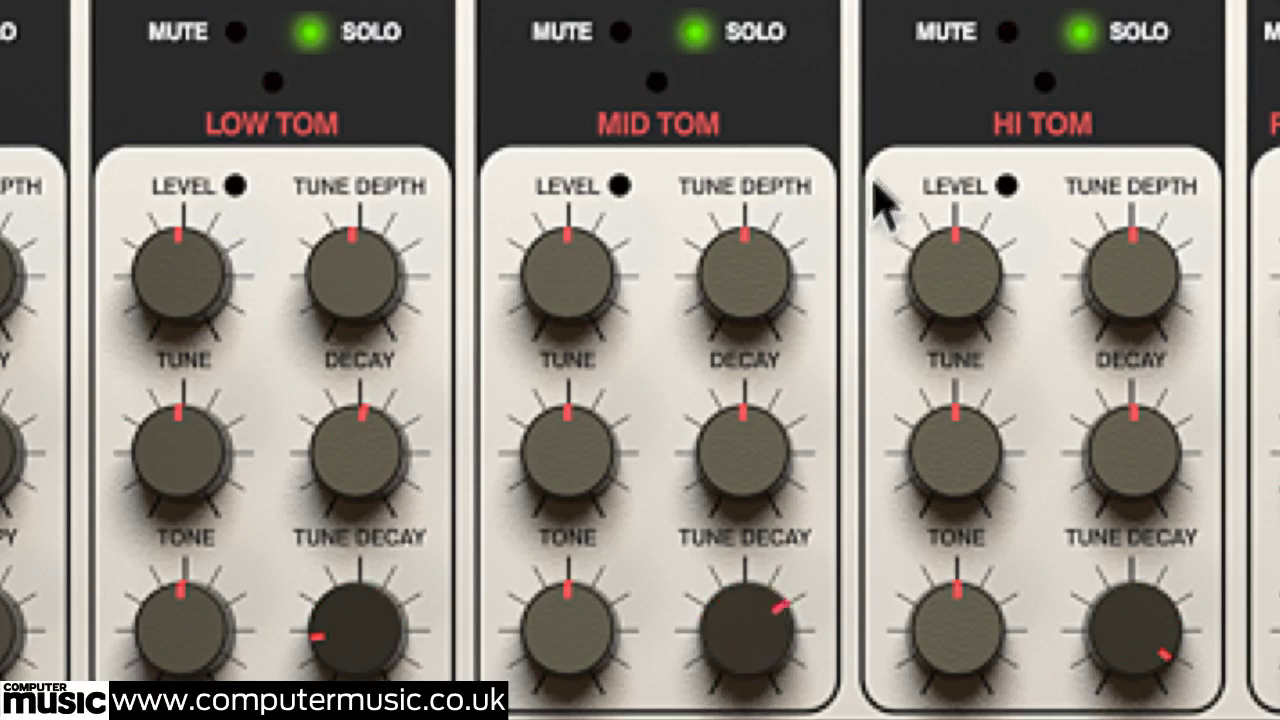
Step: Take the low, mid and hi toms out of solo
click(309, 33)
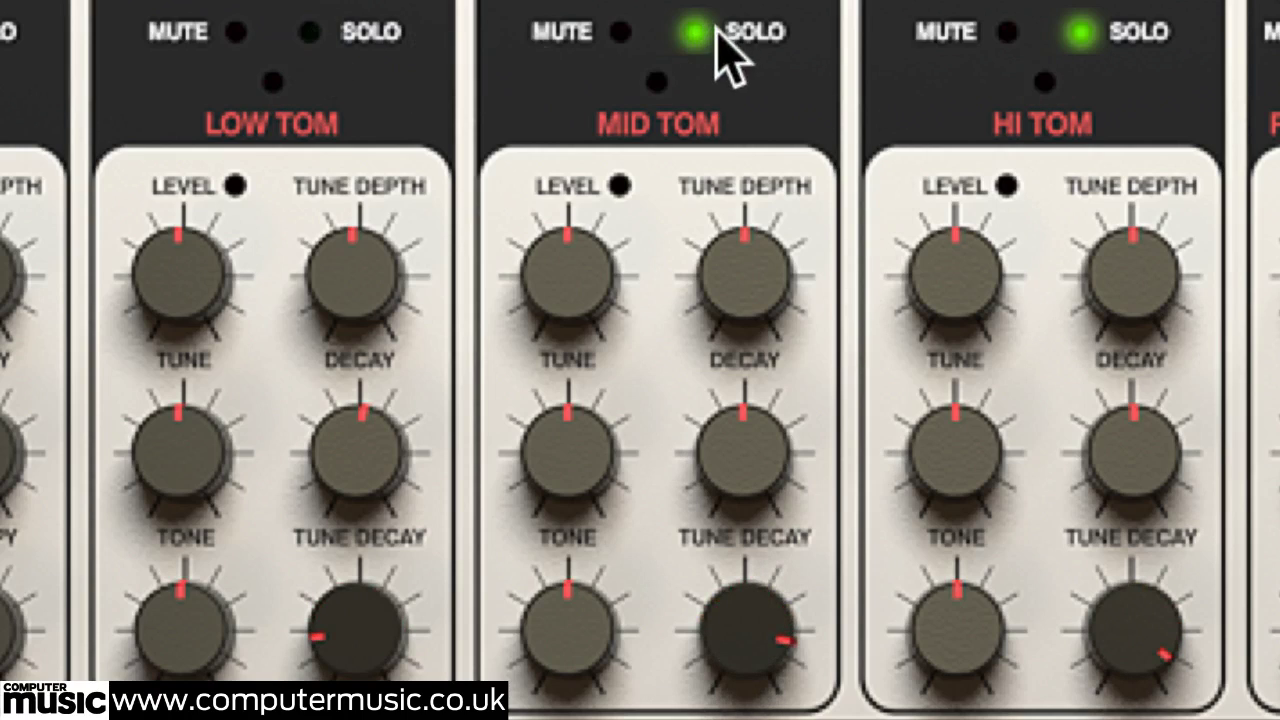
click(694, 32)
click(1080, 32)
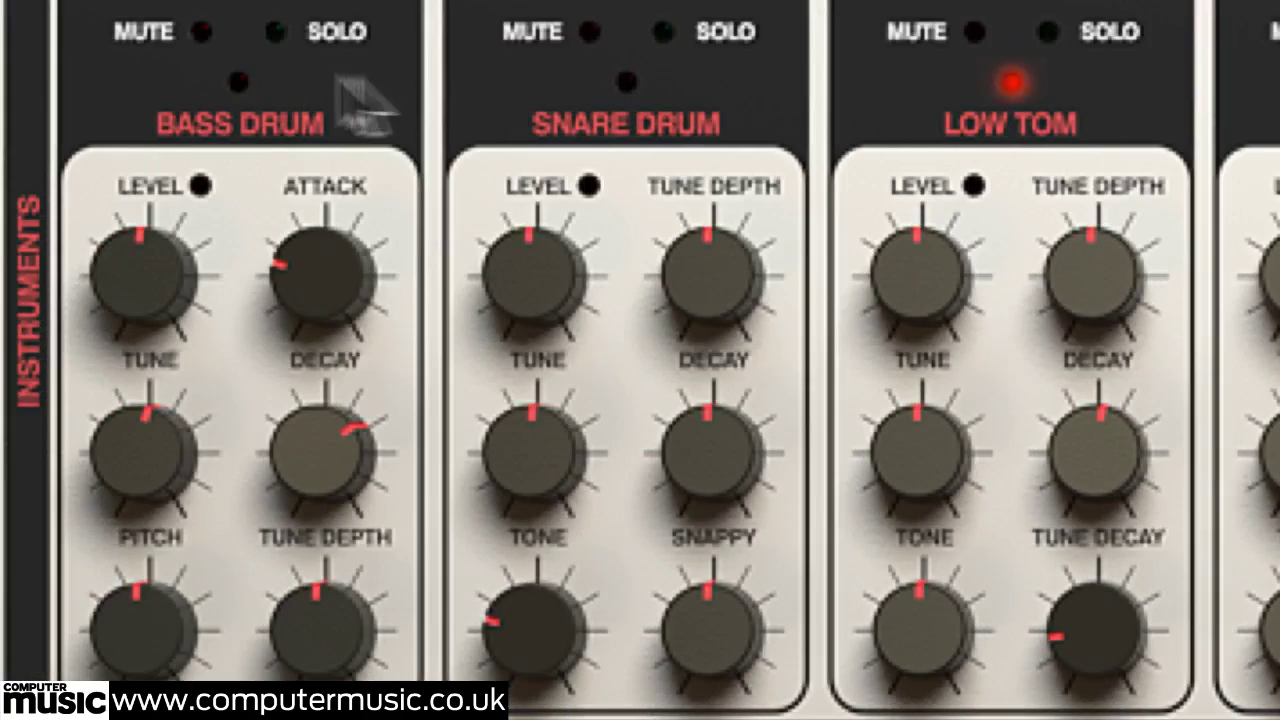
Step: Solo the bass drum instead of the snare, try a low tune depth, and raise it to about two o'clock
click(663, 33)
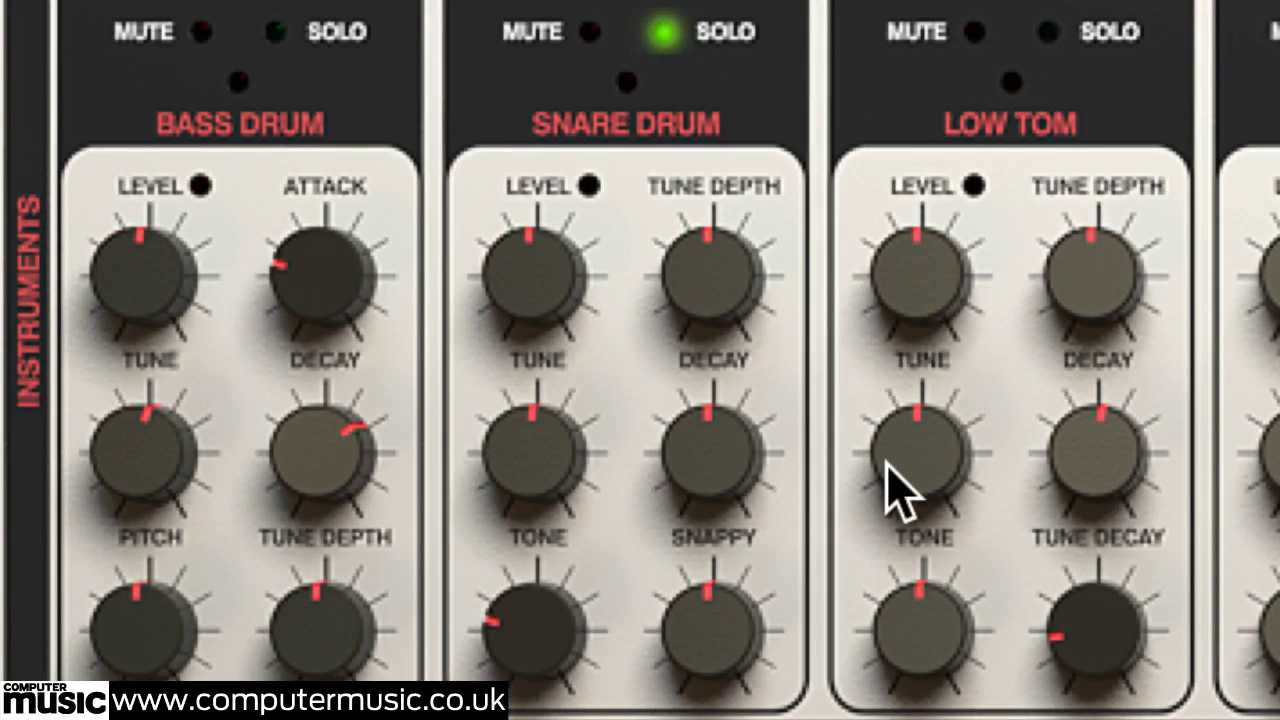
click(665, 35)
click(274, 34)
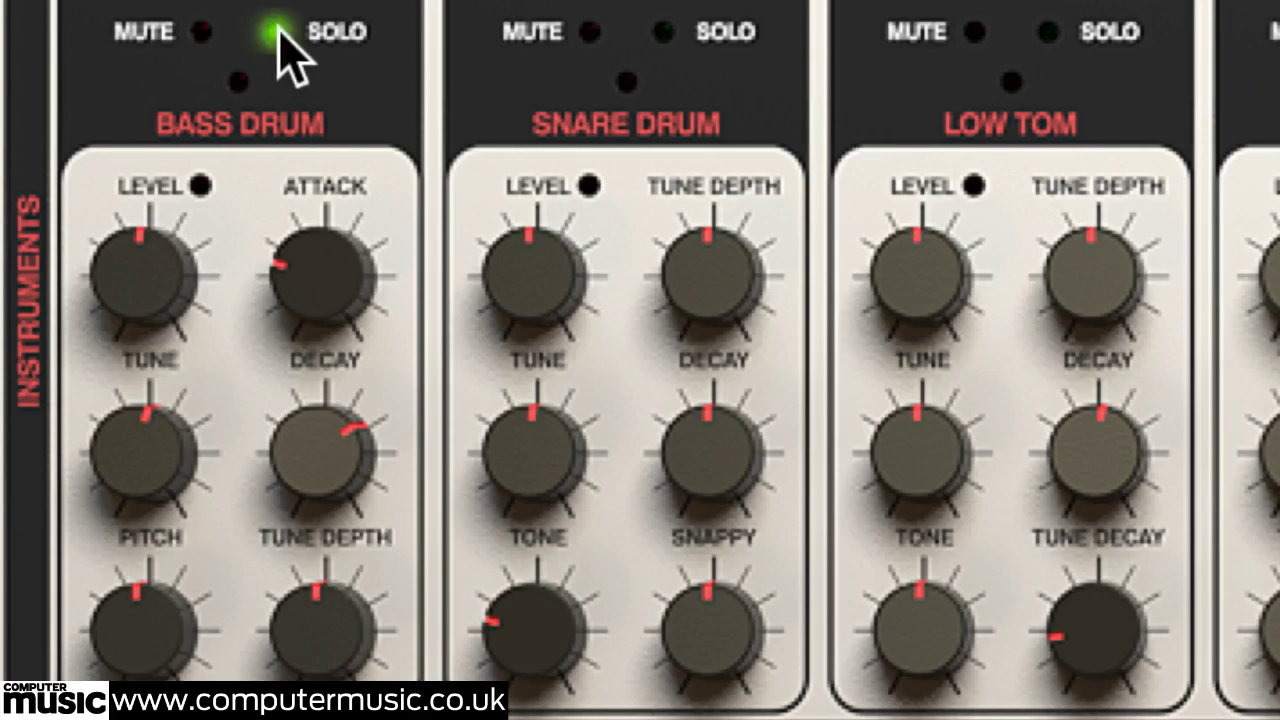
drag(310, 628, 345, 690)
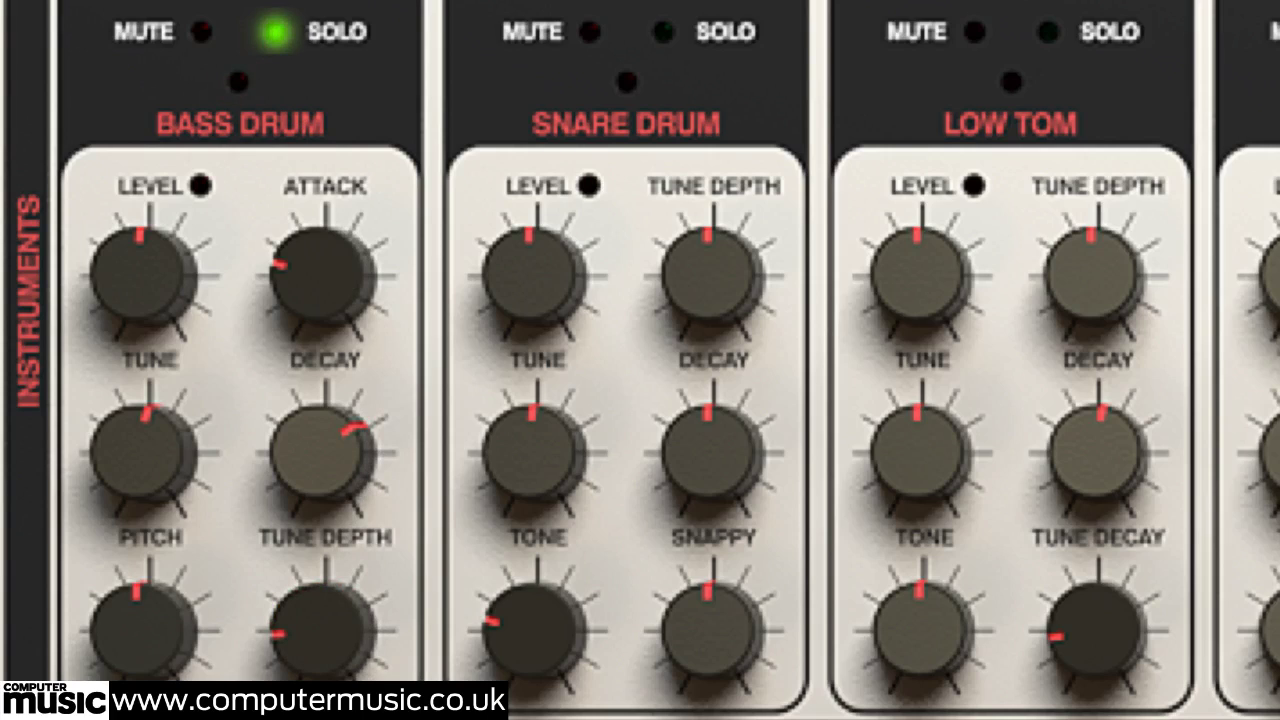
drag(400, 700, 423, 491)
Step: Solo the snare drum, sweep its tune depth and return it to about twelve o'clock, and clear the bass and snare solos
click(662, 32)
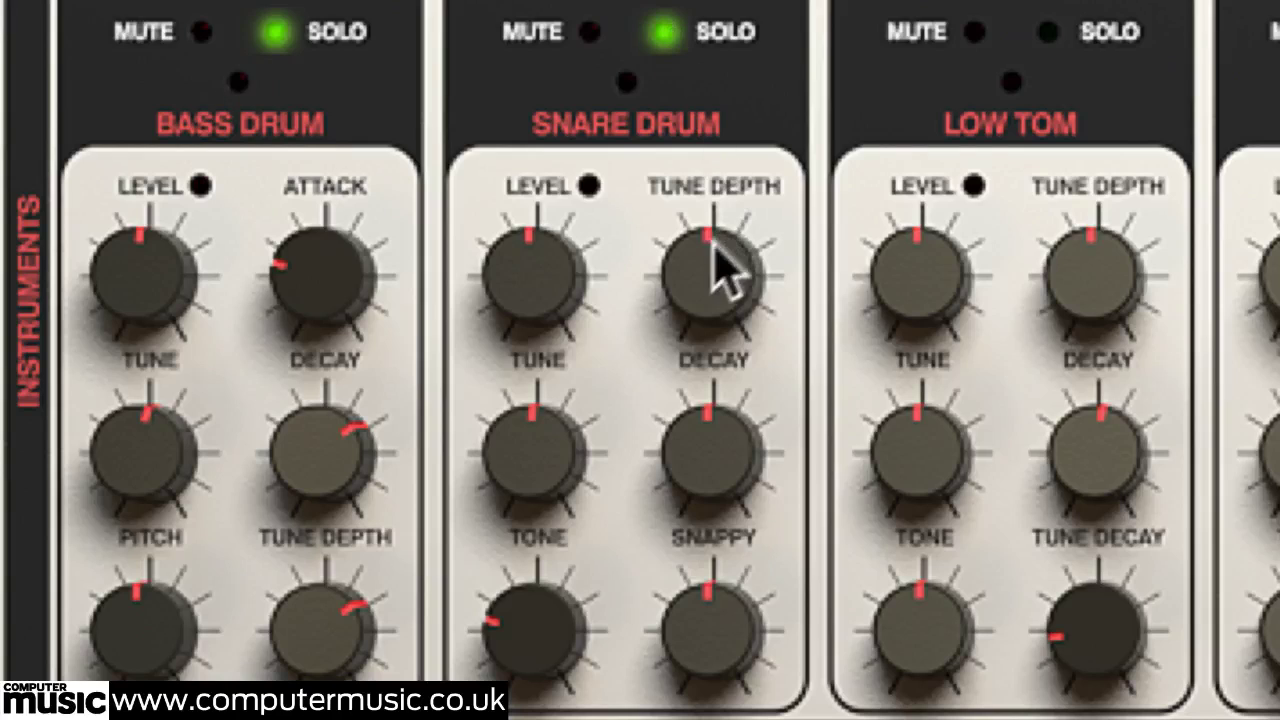
drag(697, 286, 800, 606)
click(272, 33)
drag(723, 277, 722, 0)
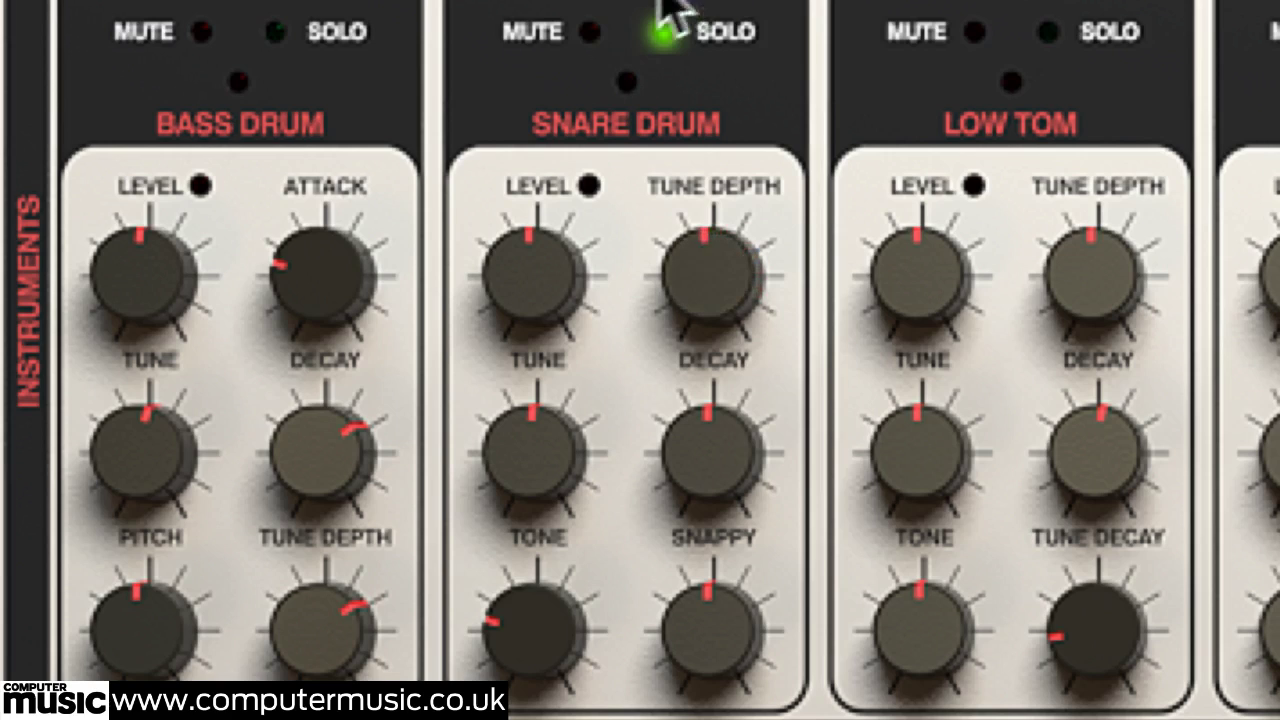
click(667, 33)
Step: Lower the bass drum's tune depth to just past twelve o'clock, solo the drum, and sweep its attack from low to high
drag(289, 618, 300, 696)
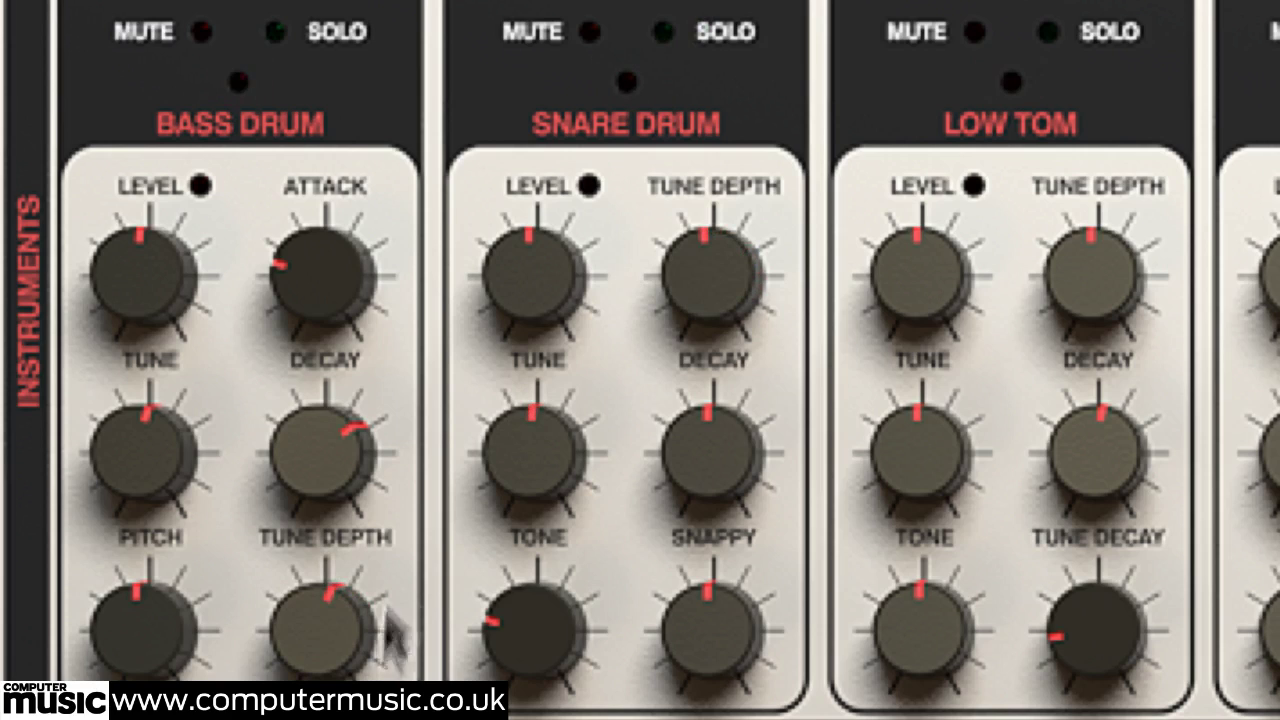
click(272, 32)
drag(317, 271, 370, 495)
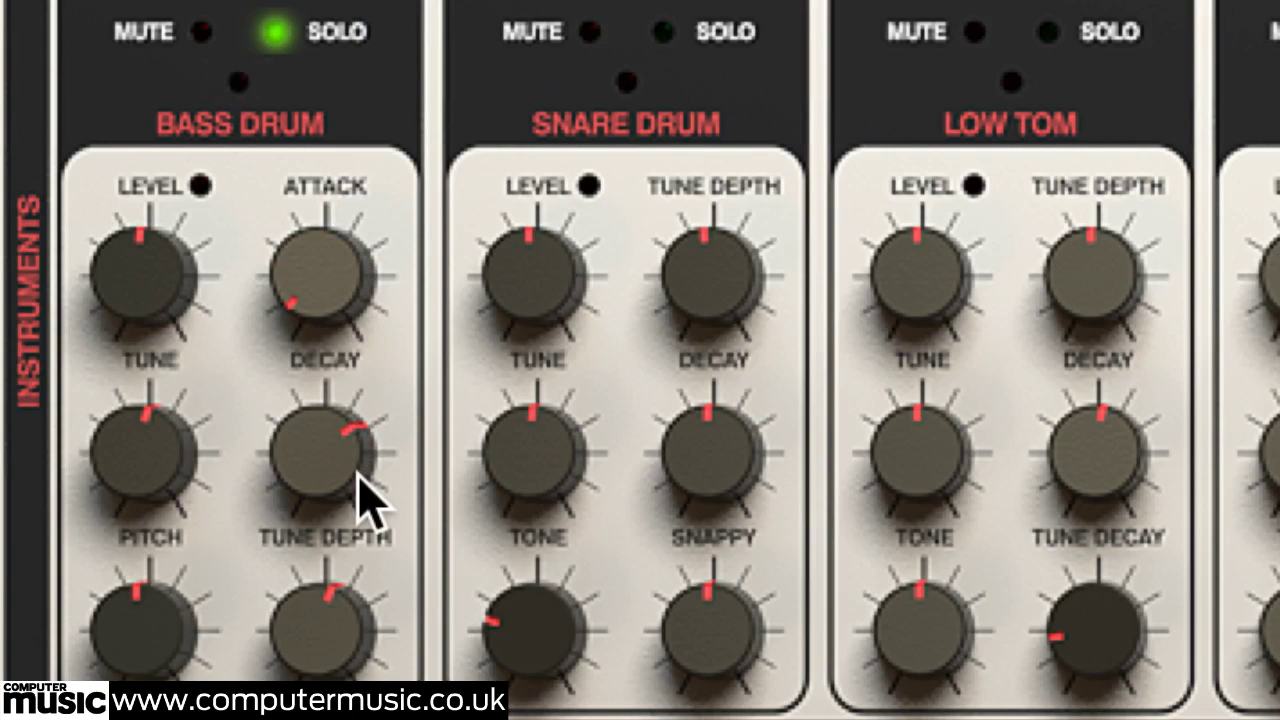
drag(360, 322, 384, 0)
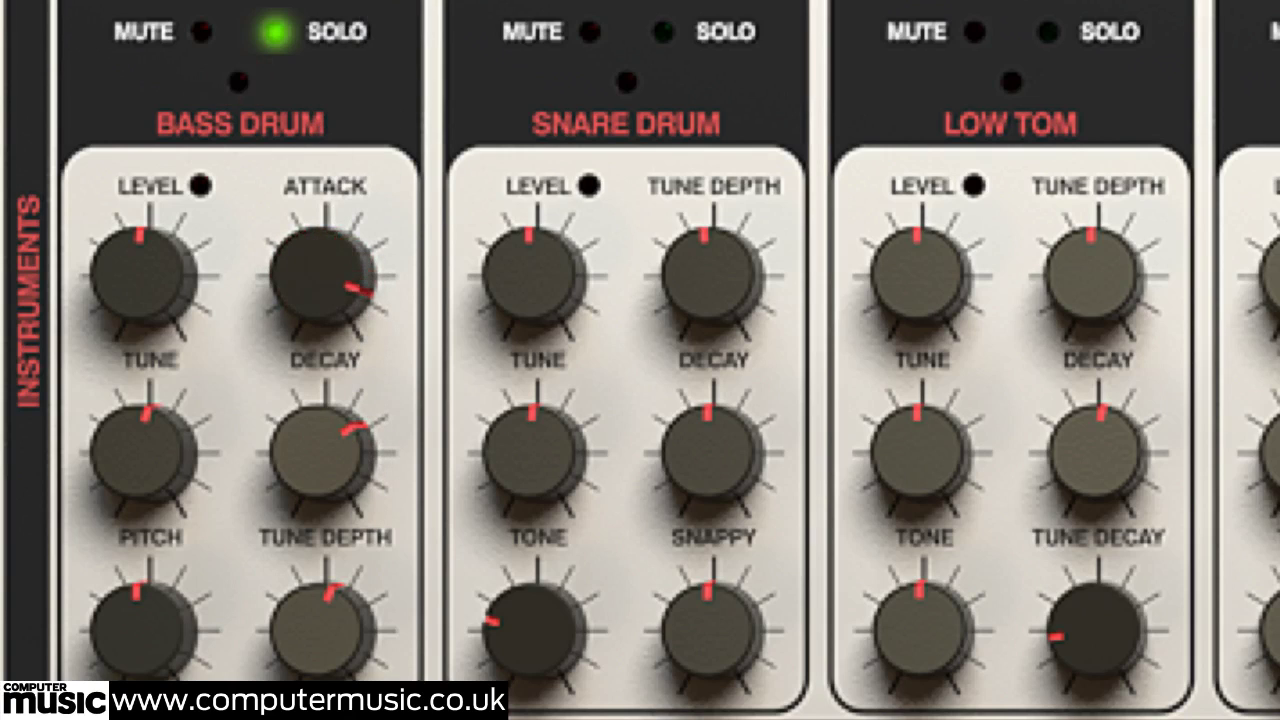
Step: Set the bass drum's decay to about one o'clock and its attack to about two o'clock, and end its solo
drag(320, 470, 322, 719)
drag(340, 514, 366, 516)
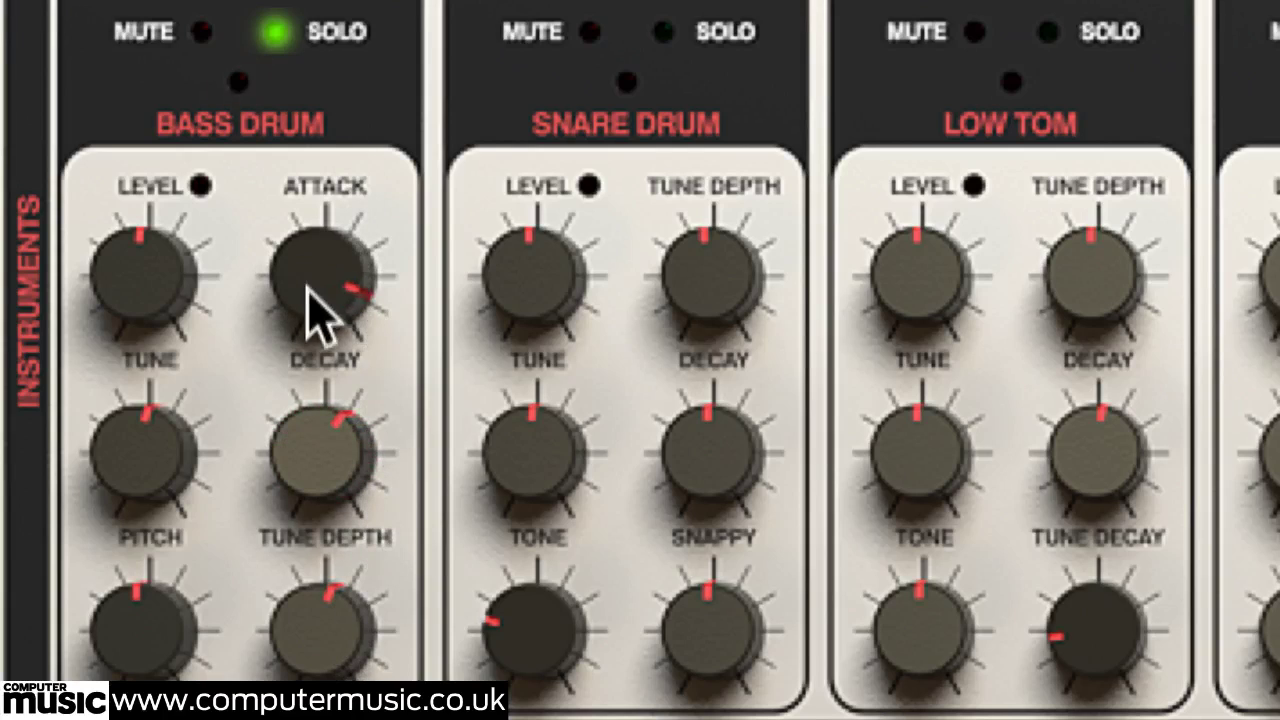
click(276, 31)
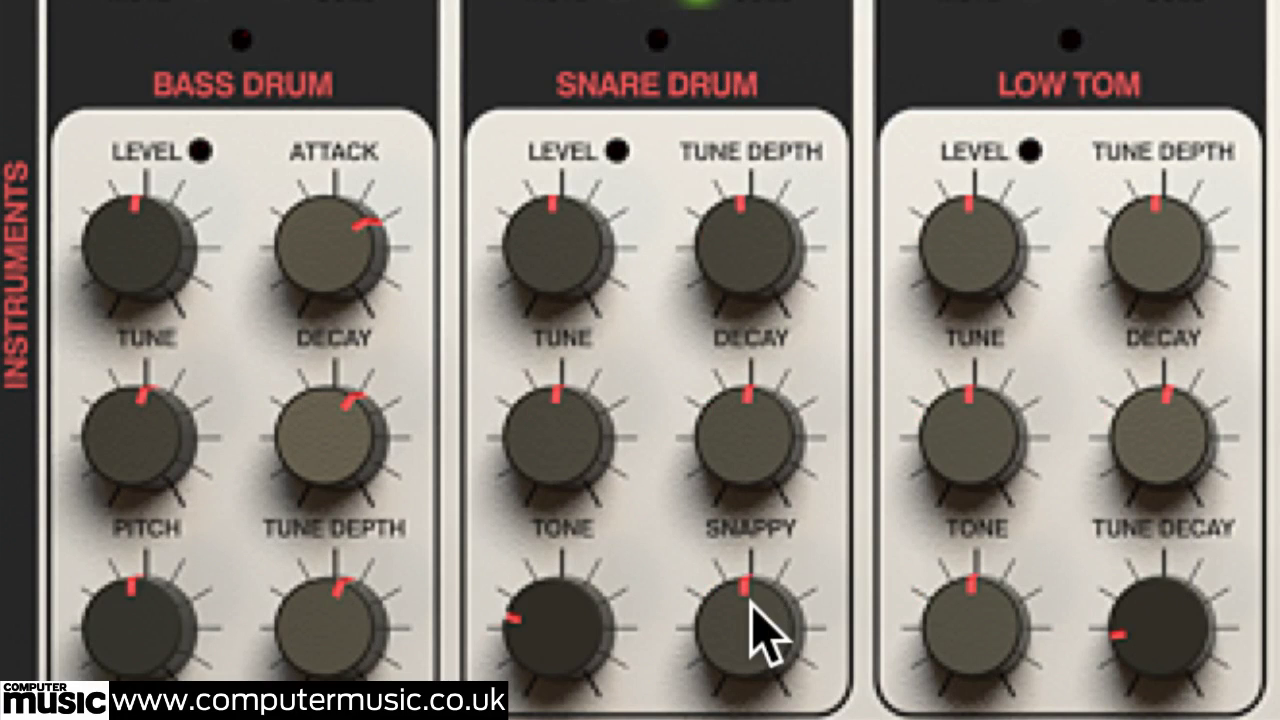
Step: Try the soloed snare drum's snappy and tone near maximum, settling snappy at about twelve o'clock and tone at about one o'clock
drag(760, 646, 860, 175)
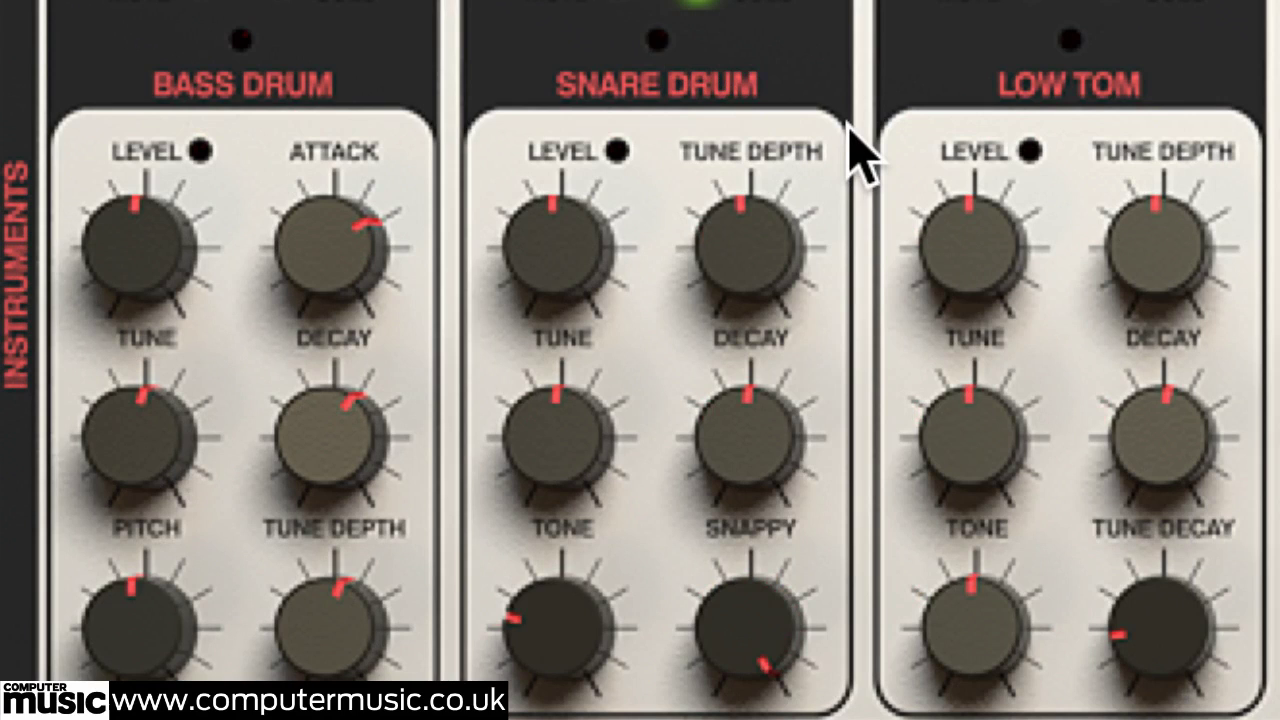
drag(858, 155, 886, 715)
drag(866, 702, 871, 500)
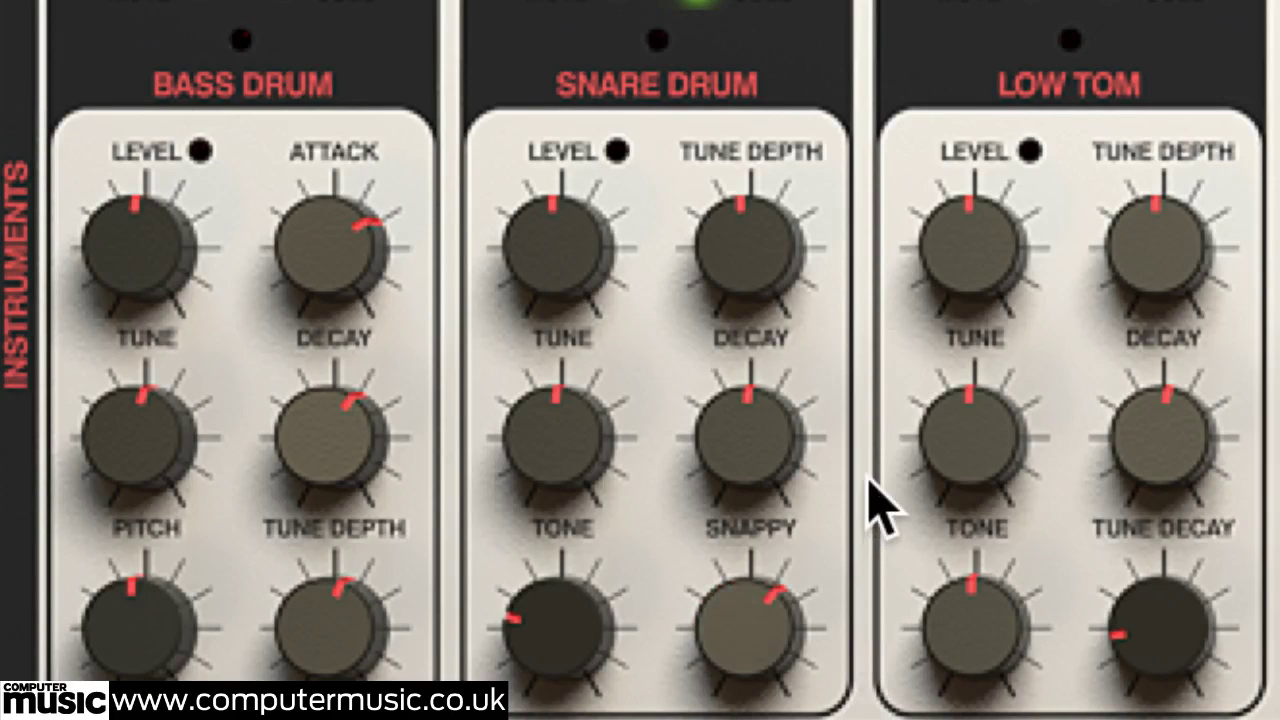
drag(553, 612, 668, 5)
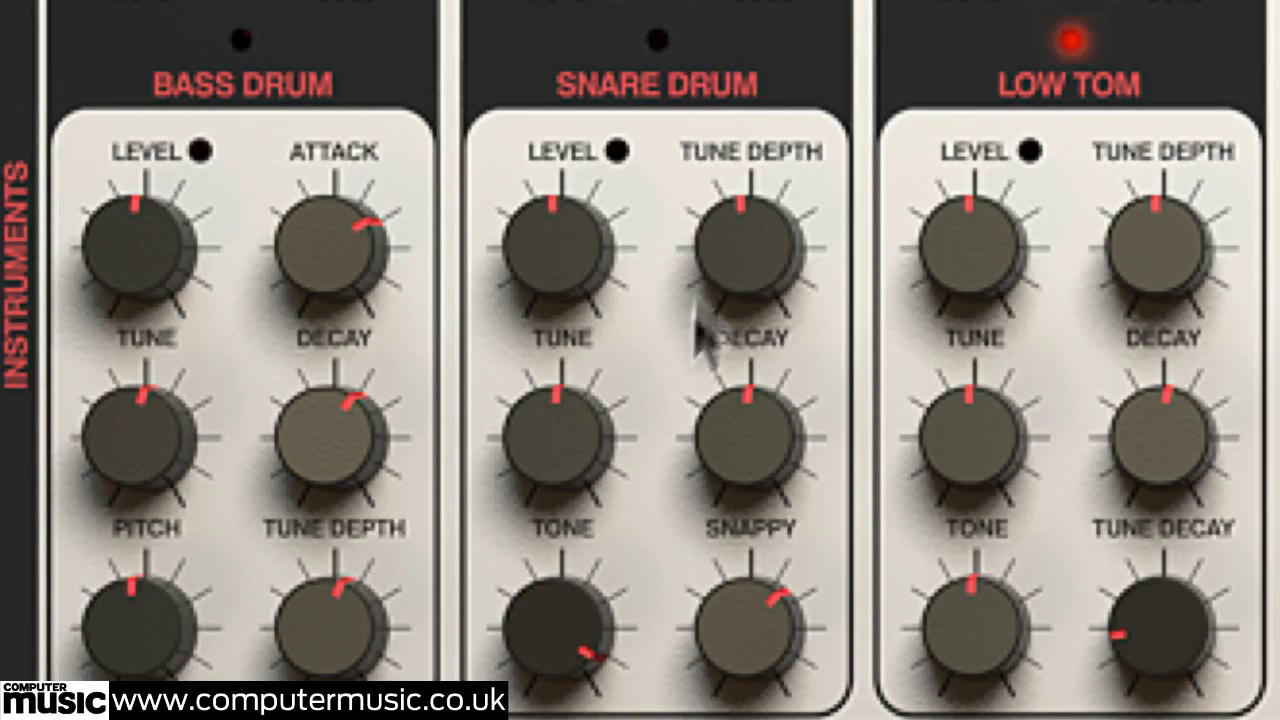
drag(737, 634, 728, 716)
drag(557, 651, 557, 719)
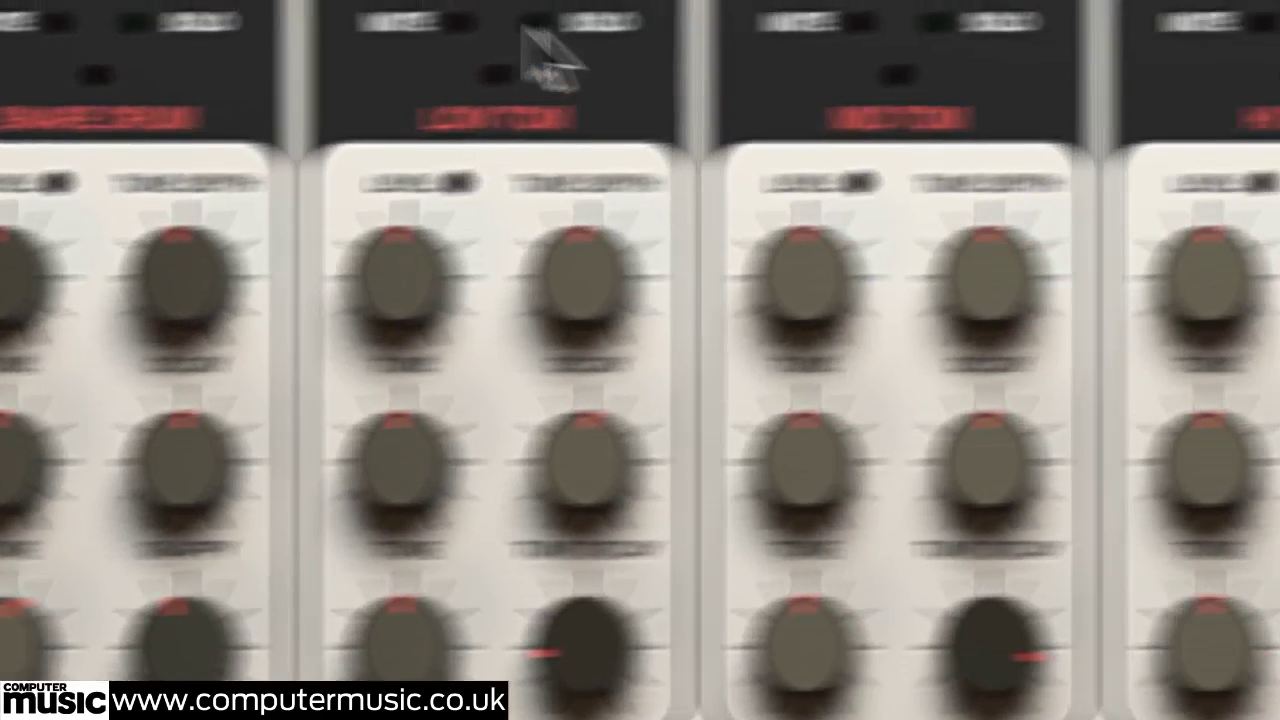
Step: Solo the low, mid and hi toms together
click(312, 36)
click(700, 38)
click(1110, 36)
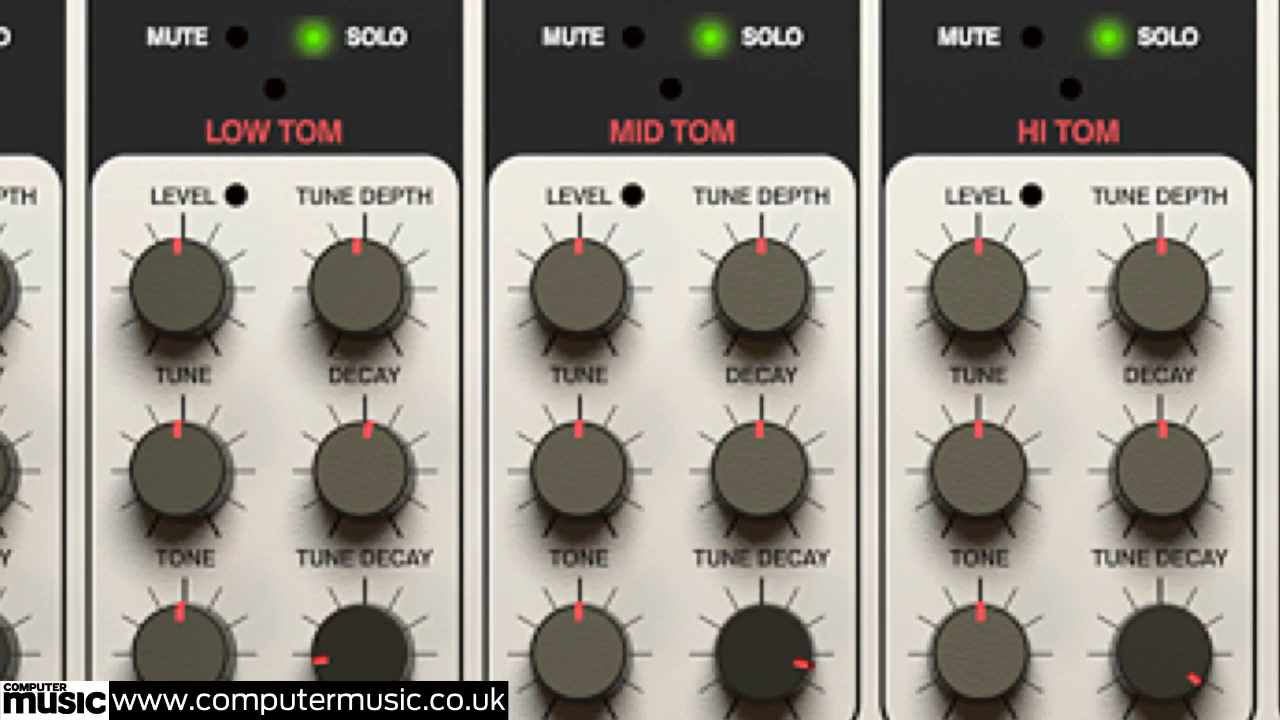
Step: Raise the toms' tone, sweeping the low tom and settling it just past two o'clock, mid at about half past three and hi near maximum
drag(173, 660, 279, 366)
drag(609, 677, 622, 312)
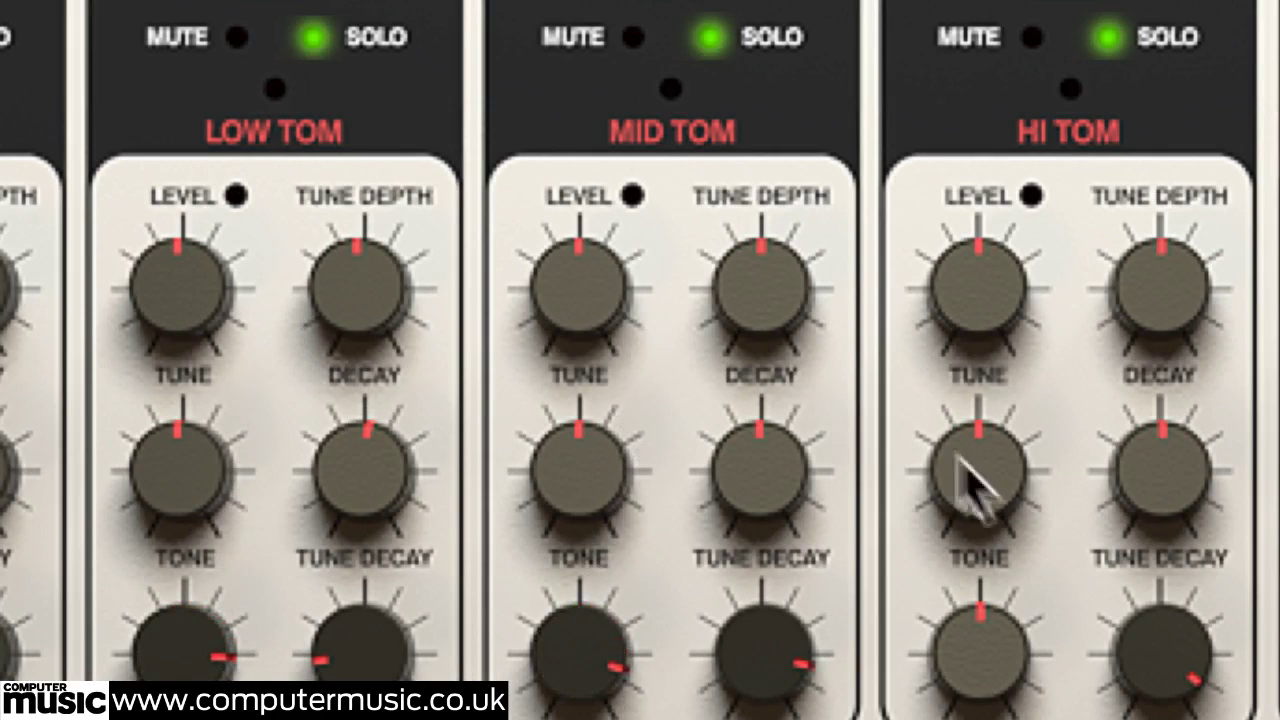
drag(980, 650, 1020, 209)
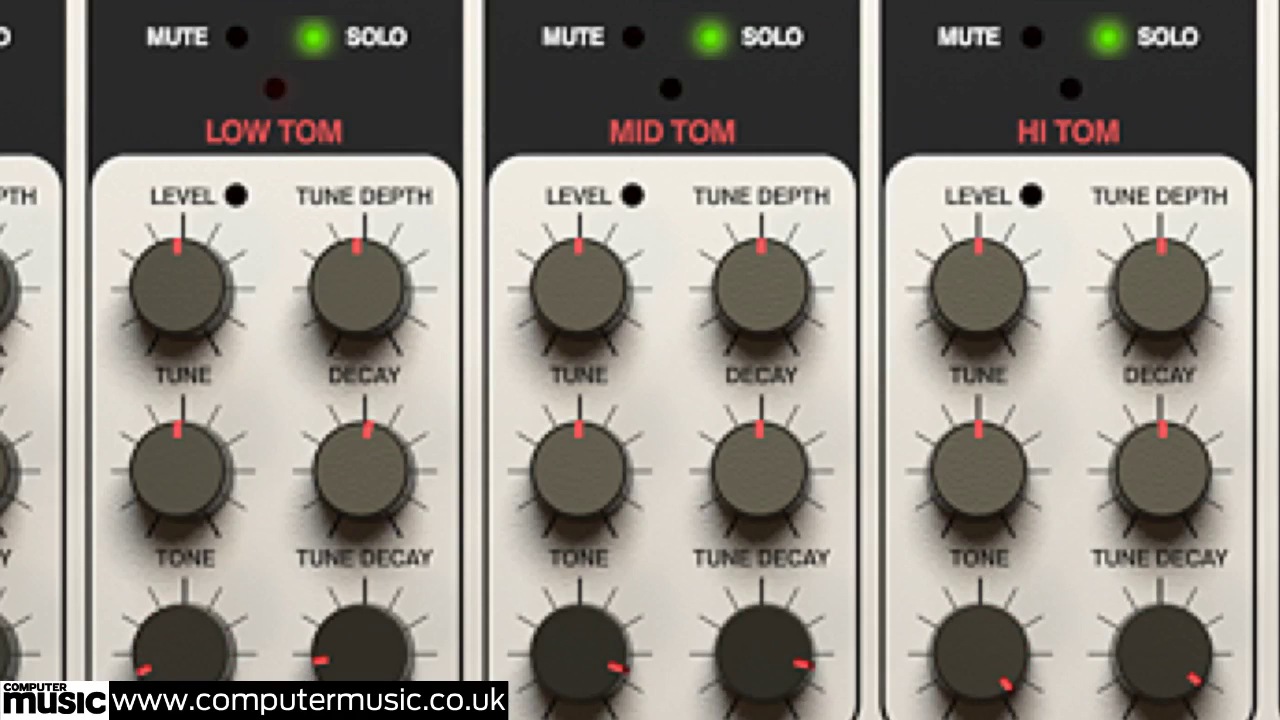
drag(183, 654, 183, 400)
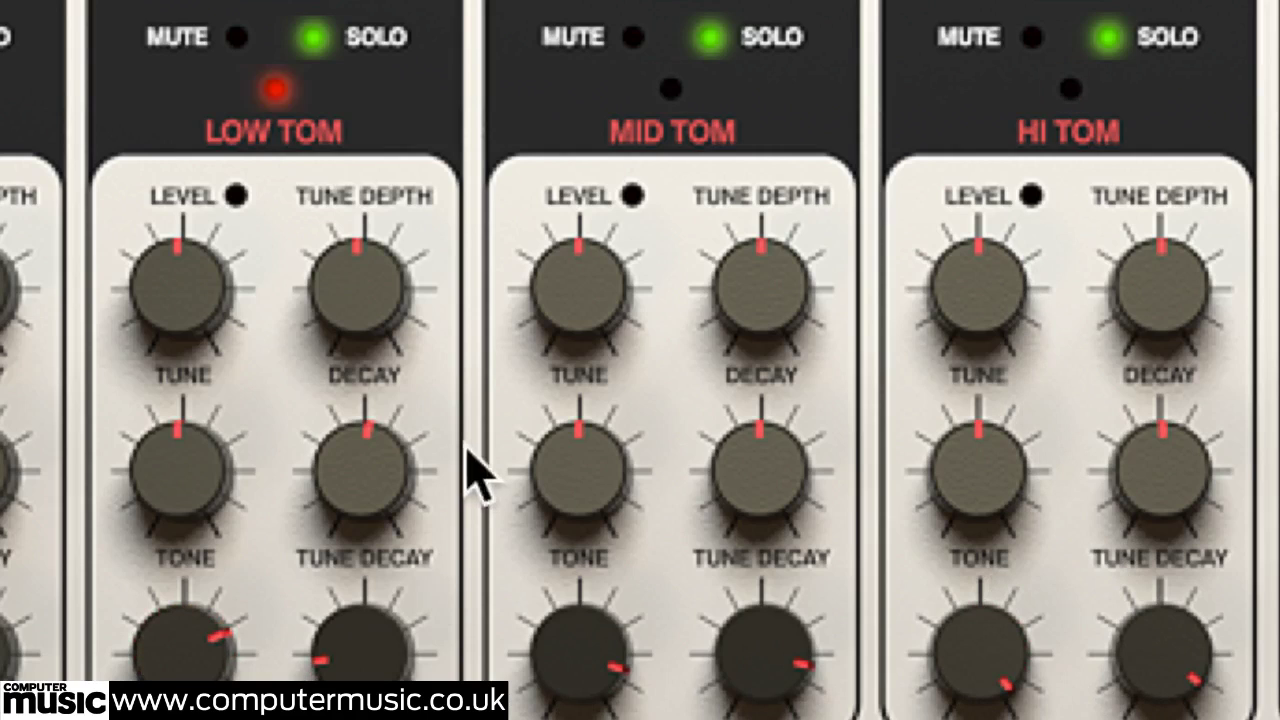
Step: End the solos on the low, mid and hi toms and solo the hand clap
click(312, 38)
click(709, 38)
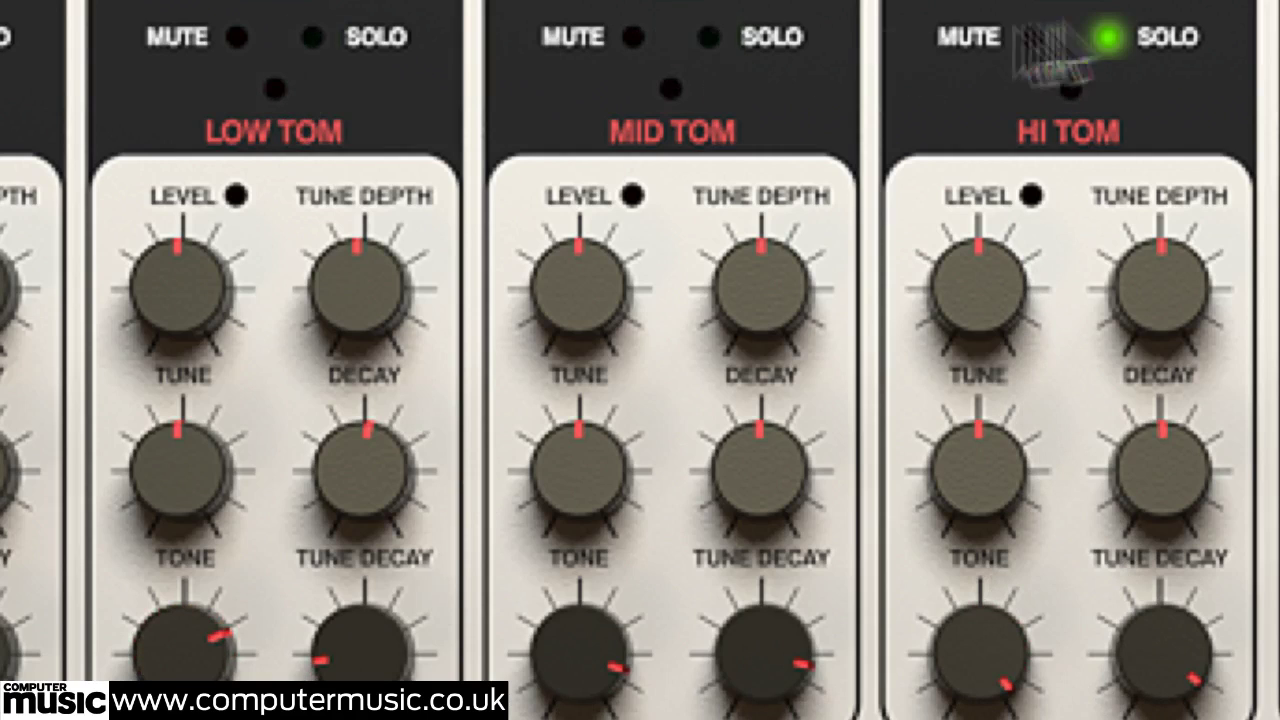
click(1108, 38)
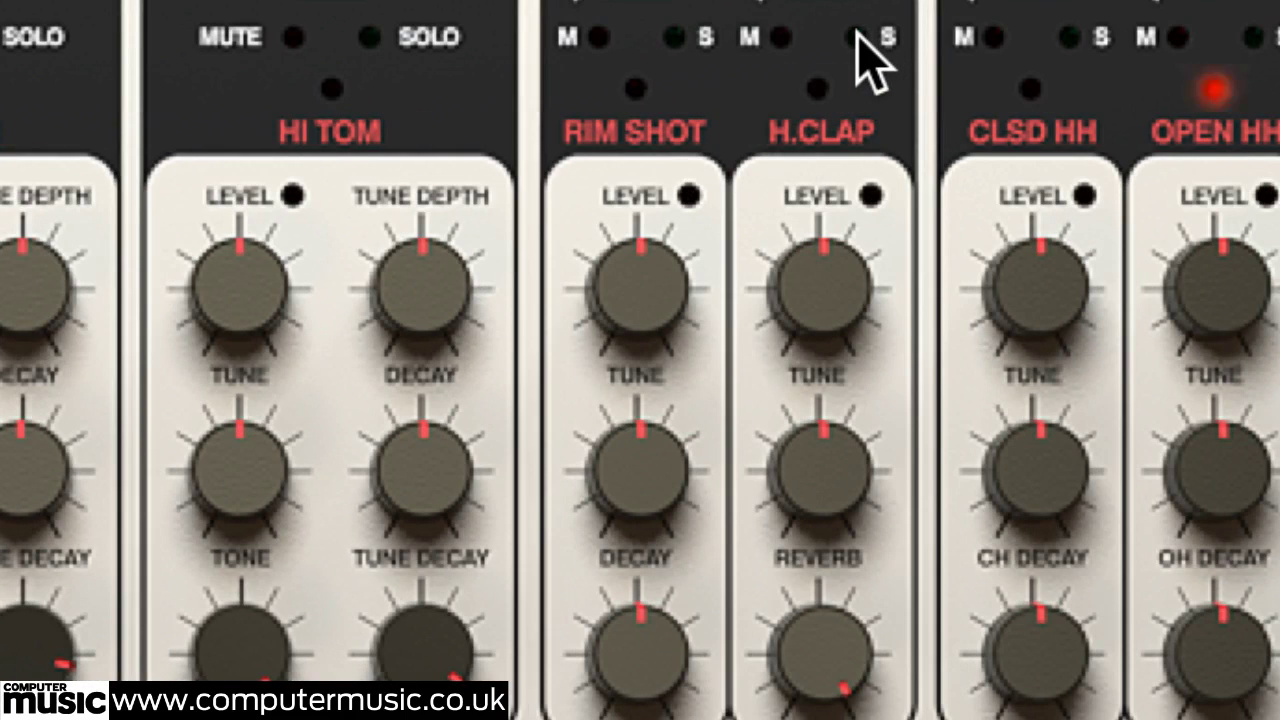
click(857, 40)
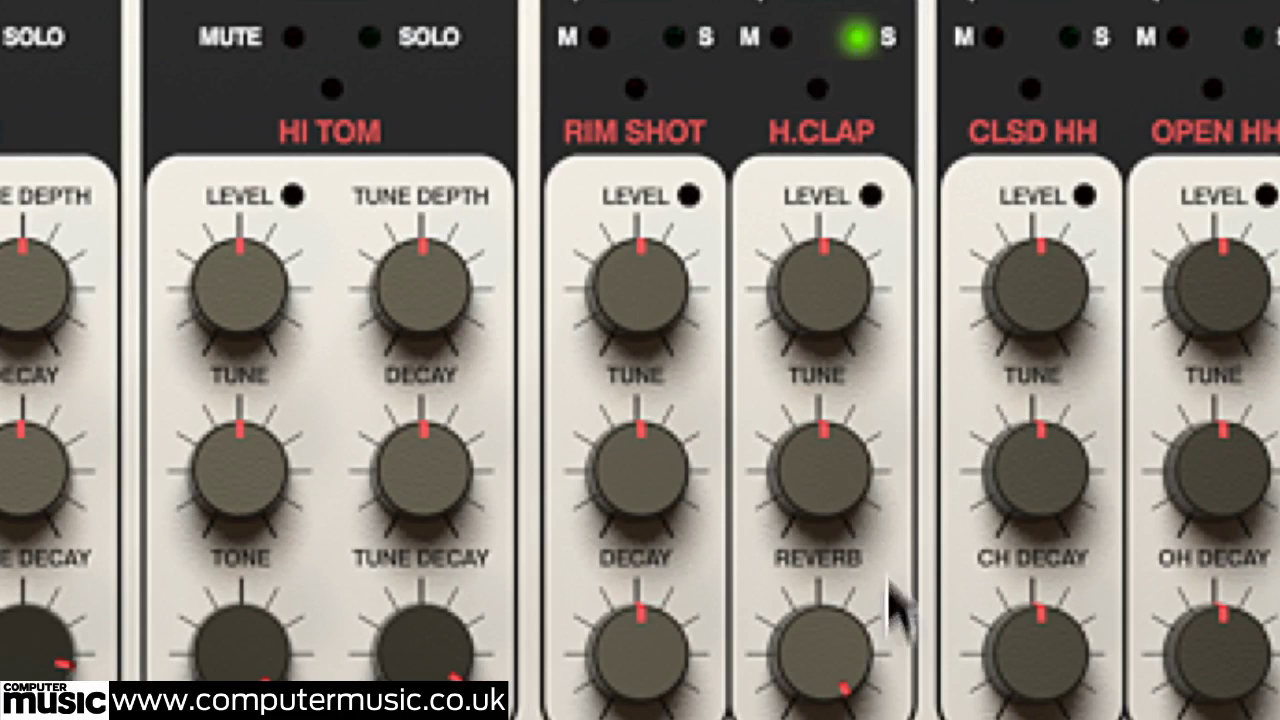